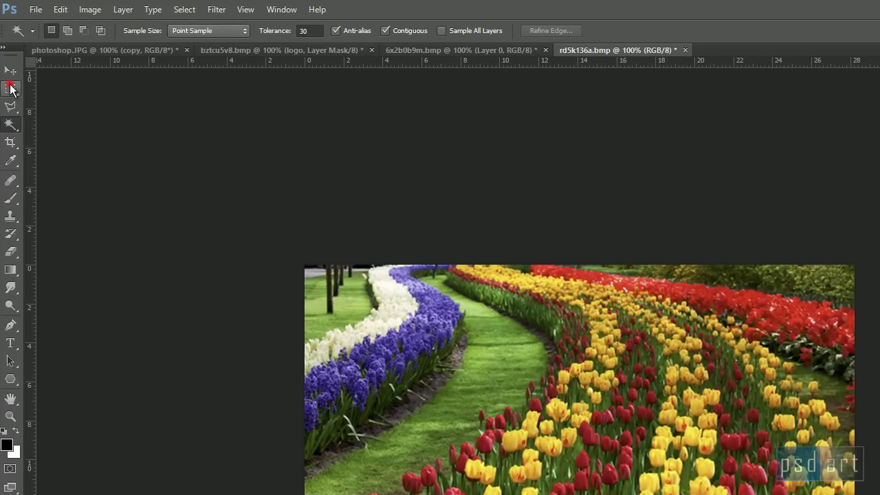
Choose the Rectangular Marquee Tool from the marquee tool flyout.
{"action": "left_click", "coordinate": [37, 56]}
{"action": "left_click", "coordinate": [11, 89]}
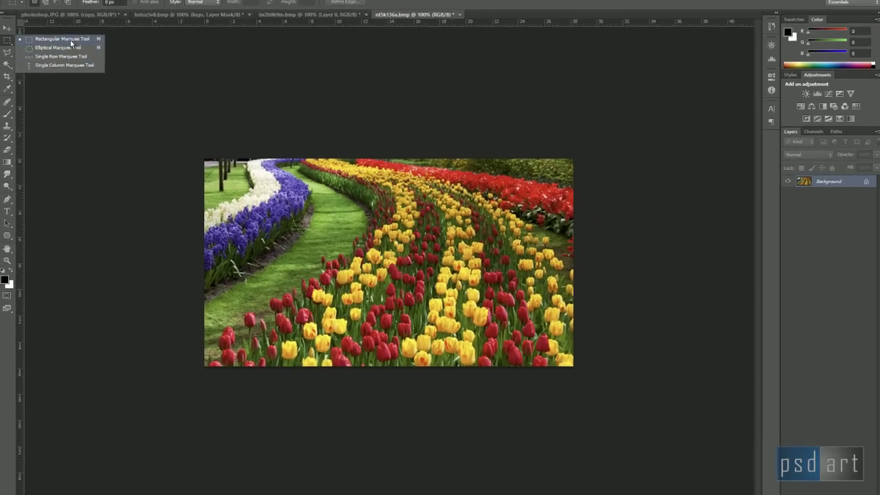
{"action": "left_click", "coordinate": [70, 36]}
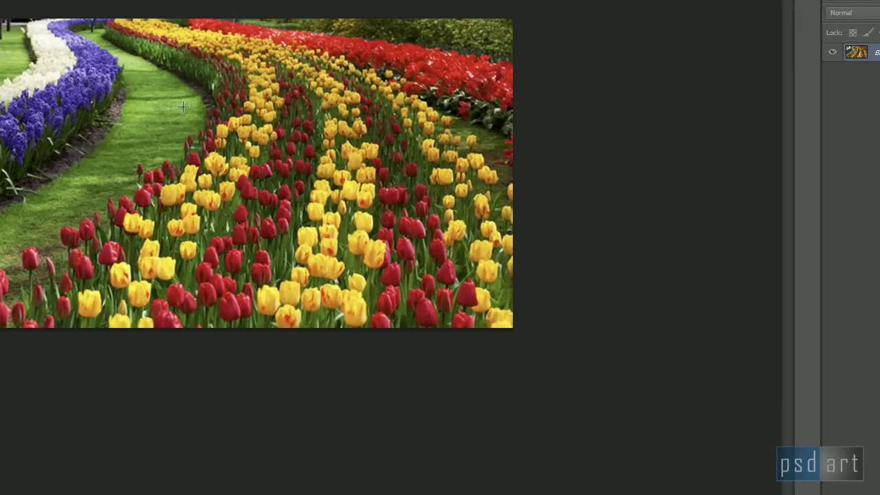
Drag a wide rectangular selection across the tulip photo, then deselect it.
{"action": "left_click_drag", "start_coordinate": [44, 47], "coordinate": [389, 175]}
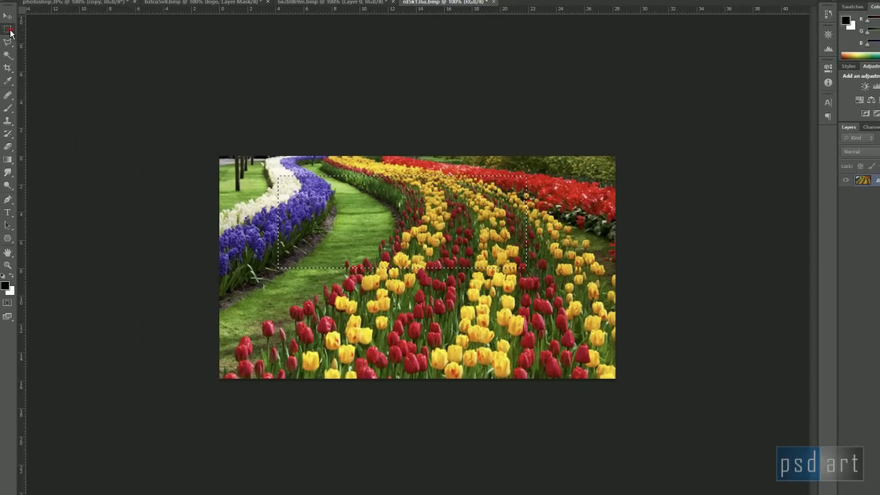
{"action": "right_click", "coordinate": [11, 31]}
{"action": "left_click", "coordinate": [69, 29]}
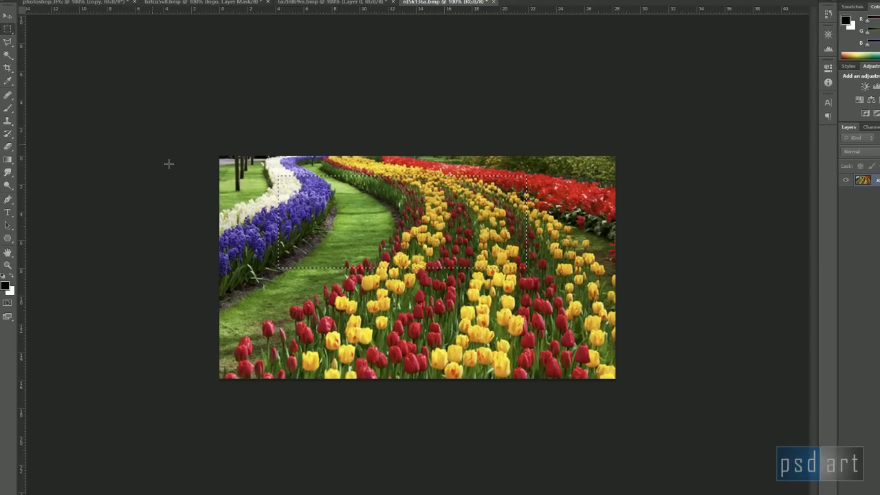
{"action": "left_click", "coordinate": [330, 284]}
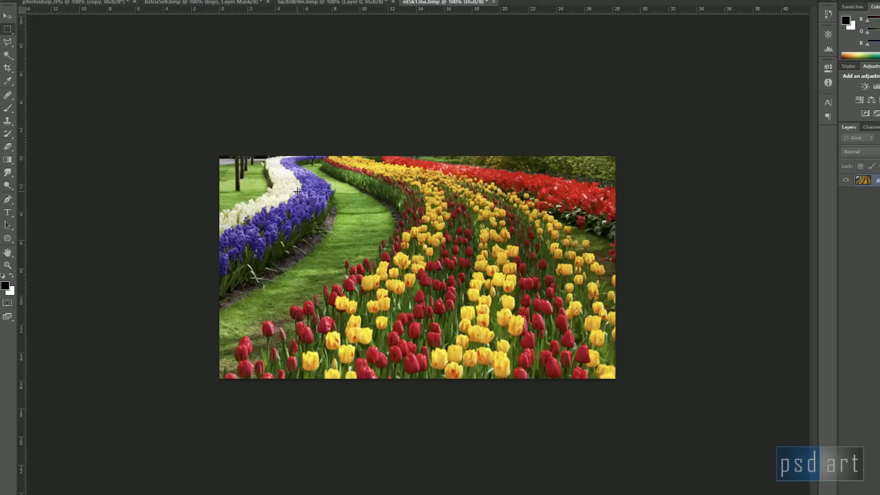
Select and resize a square over the grass path, deselect, then switch to Elliptical Marquee.
{"action": "left_click_drag", "start_coordinate": [296, 185], "coordinate": [446, 311]}
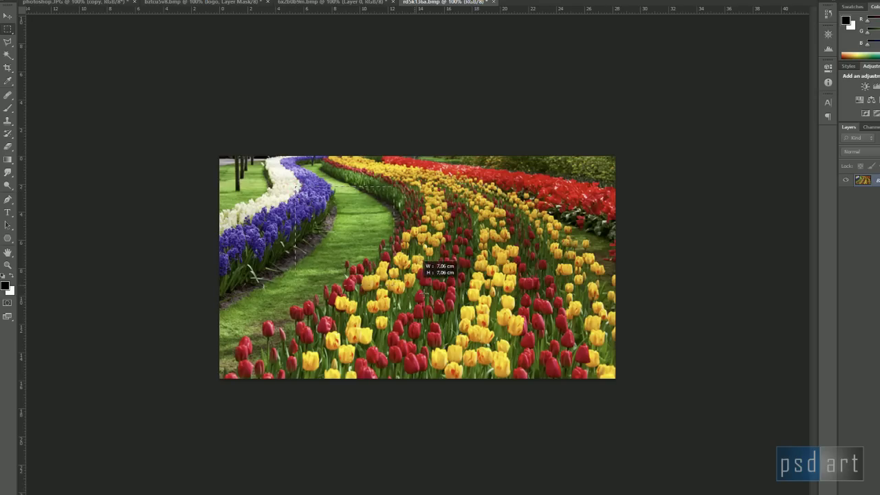
{"action": "left_click_drag", "start_coordinate": [447, 311], "coordinate": [396, 288]}
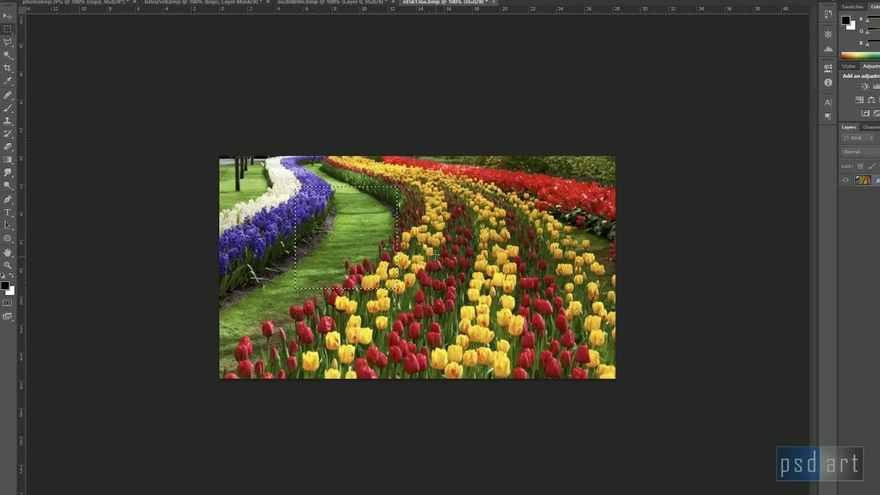
{"action": "left_click", "coordinate": [342, 220]}
{"action": "right_click", "coordinate": [8, 30]}
{"action": "left_click", "coordinate": [40, 38]}
Replace a circular tulip selection with a rectangle moved lower-left onto the grass path edge.
{"action": "mouse_move", "coordinate": [362, 218]}
{"action": "left_mouse_down"}
{"action": "mouse_move", "coordinate": [479, 316]}
{"action": "mouse_move", "coordinate": [465, 319]}
{"action": "left_mouse_up"}
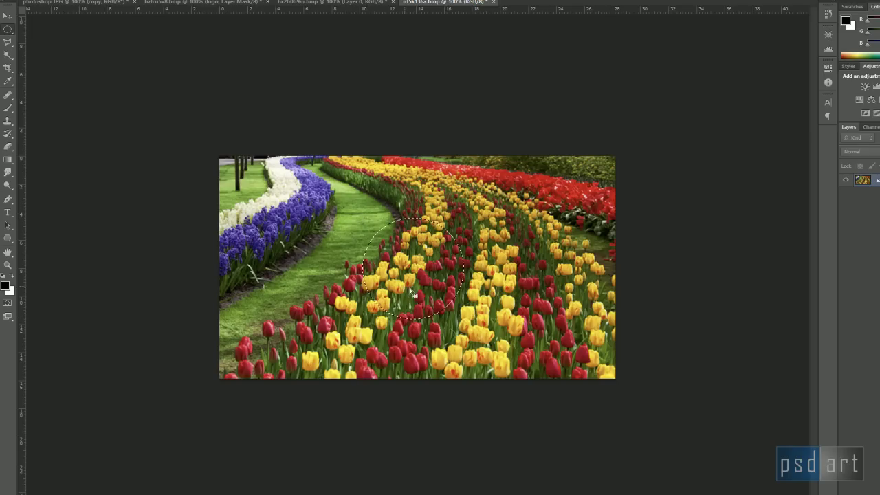
{"action": "key", "text": "ctrl+d"}
{"action": "right_click", "coordinate": [8, 29]}
{"action": "left_click", "coordinate": [41, 26]}
{"action": "left_click_drag", "start_coordinate": [275, 181], "coordinate": [397, 249]}
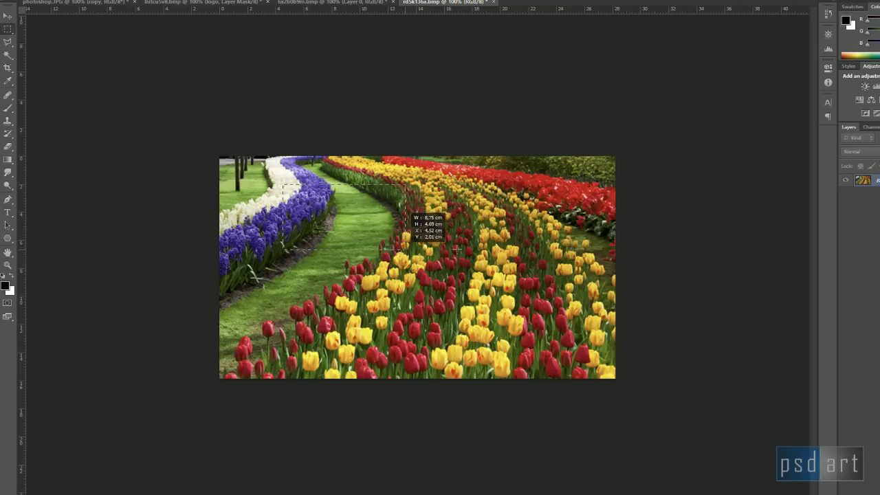
{"action": "mouse_move", "coordinate": [397, 249]}
{"action": "left_mouse_down"}
{"action": "mouse_move", "coordinate": [384, 324]}
{"action": "mouse_move", "coordinate": [374, 234]}
{"action": "mouse_move", "coordinate": [561, 244]}
{"action": "mouse_move", "coordinate": [555, 309]}
{"action": "mouse_move", "coordinate": [469, 328]}
{"action": "mouse_move", "coordinate": [459, 291]}
{"action": "left_mouse_up"}
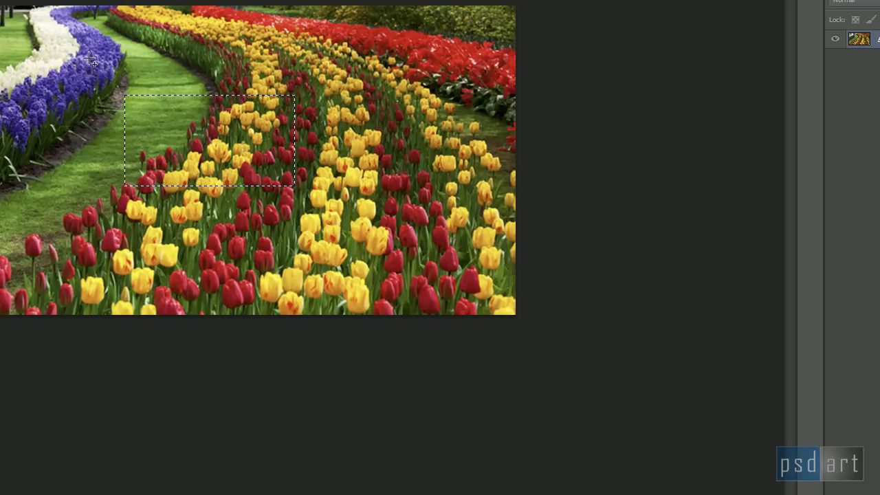
Add two more rectangles into a stepped selection over path and tulips, then press Ctrl+D.
{"action": "left_click_drag", "start_coordinate": [70, 48], "coordinate": [180, 133]}
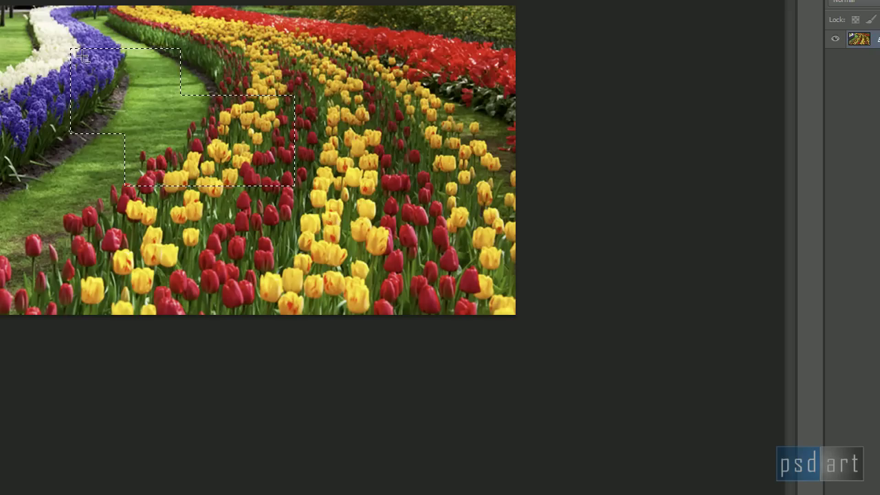
{"action": "left_click_drag", "start_coordinate": [192, 121], "coordinate": [312, 274]}
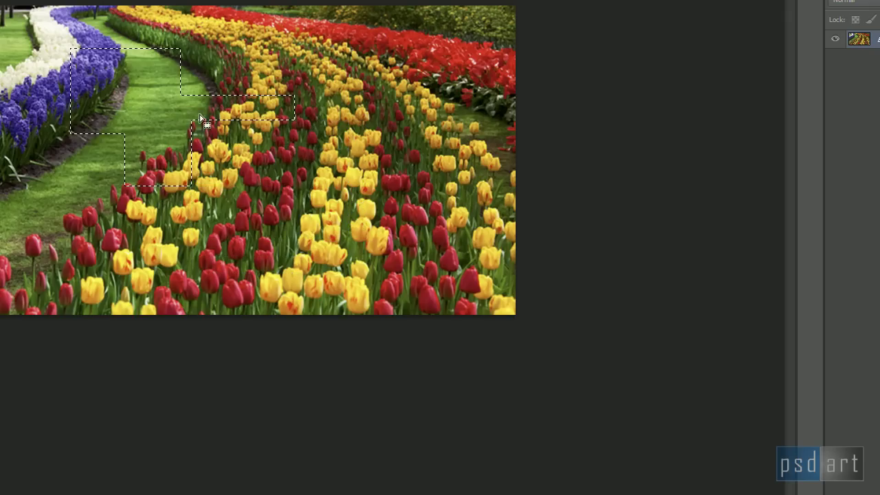
{"action": "key", "text": "ctrl+d"}
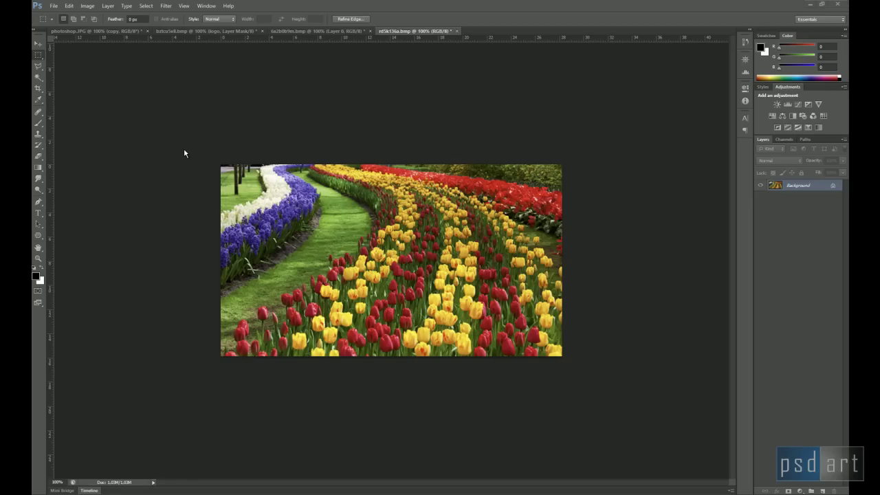
Restore the previous selection, choose the Lasso Tool, and clear the selection.
{"action": "key", "text": "ctrl+shift+d"}
{"action": "left_click", "coordinate": [9, 54]}
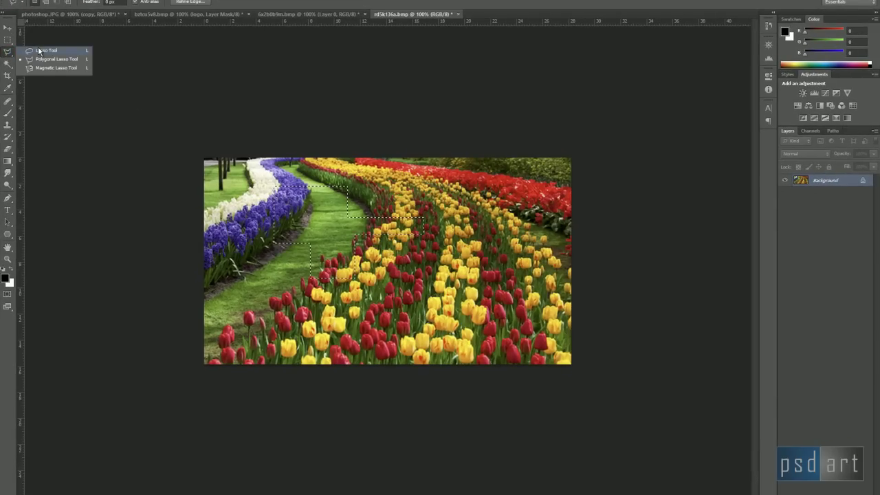
{"action": "left_click", "coordinate": [47, 51]}
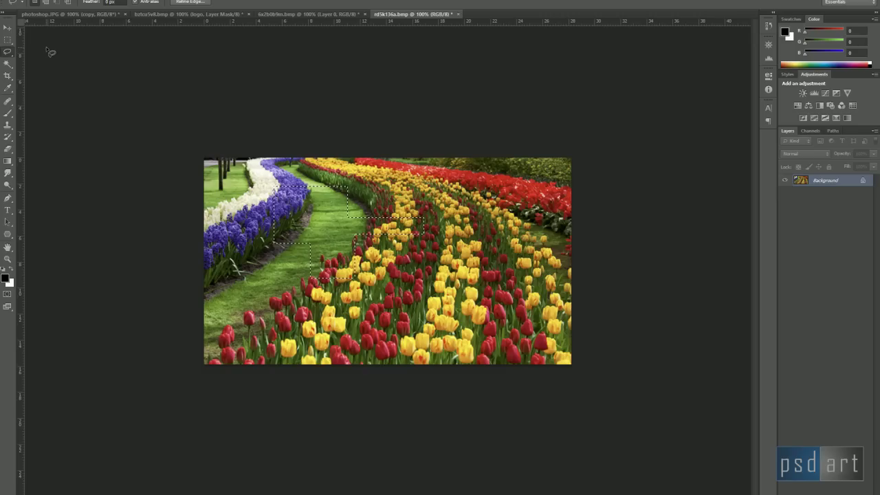
{"action": "left_click", "coordinate": [102, 115]}
{"action": "left_click", "coordinate": [12, 51]}
{"action": "left_click", "coordinate": [35, 53]}
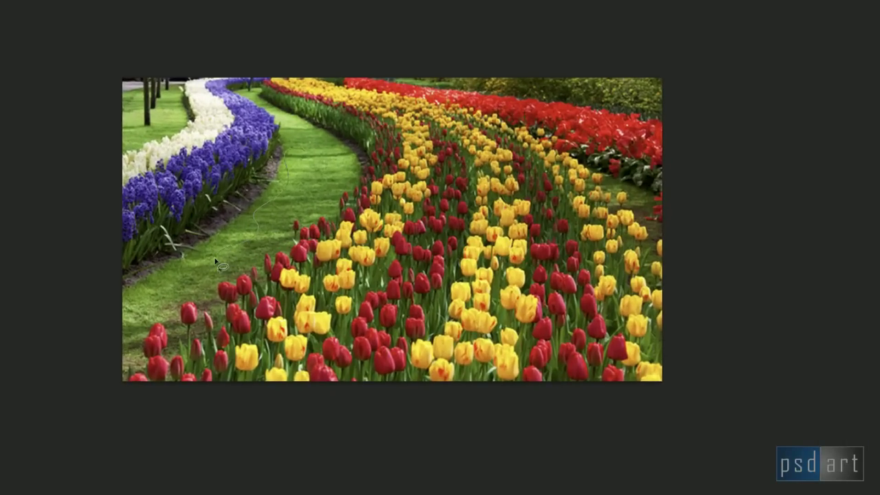
Trace a freehand lasso outline from the grass path up into the tulips.
{"action": "mouse_move", "coordinate": [284, 257]}
{"action": "left_mouse_down"}
{"action": "mouse_move", "coordinate": [320, 313]}
{"action": "mouse_move", "coordinate": [340, 98]}
{"action": "left_mouse_up"}
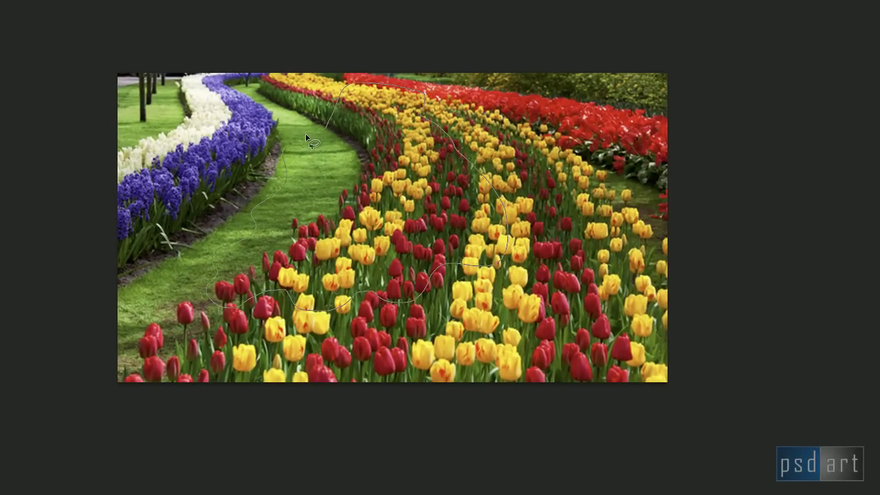
{"action": "left_click_drag", "start_coordinate": [339, 99], "coordinate": [303, 148]}
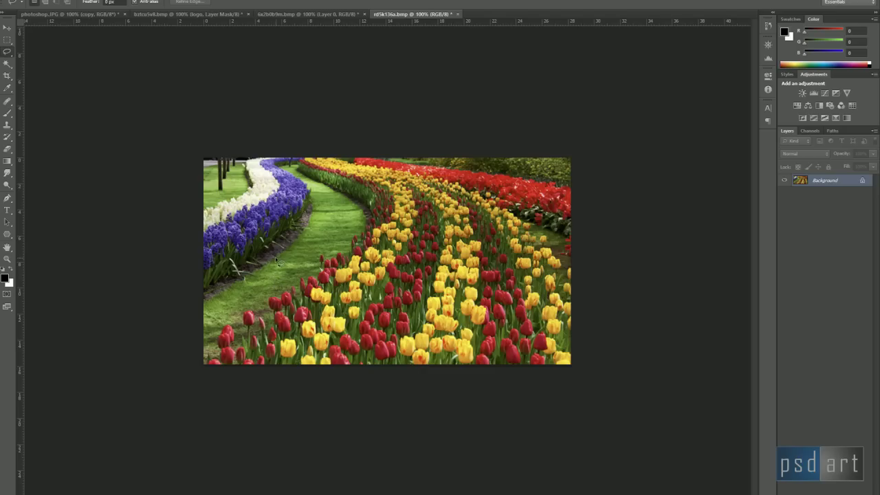
{"action": "left_click", "coordinate": [8, 52]}
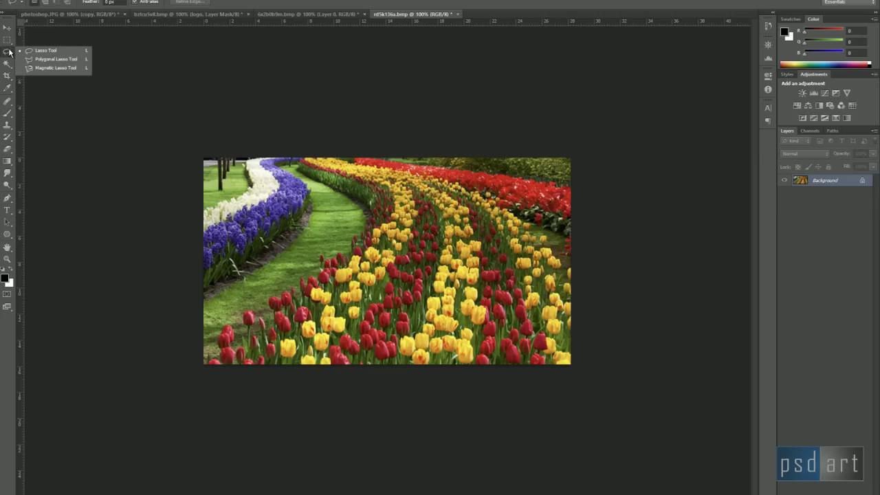
Choose the Polygonal Lasso Tool from the lasso flyout.
{"action": "left_click", "coordinate": [94, 150]}
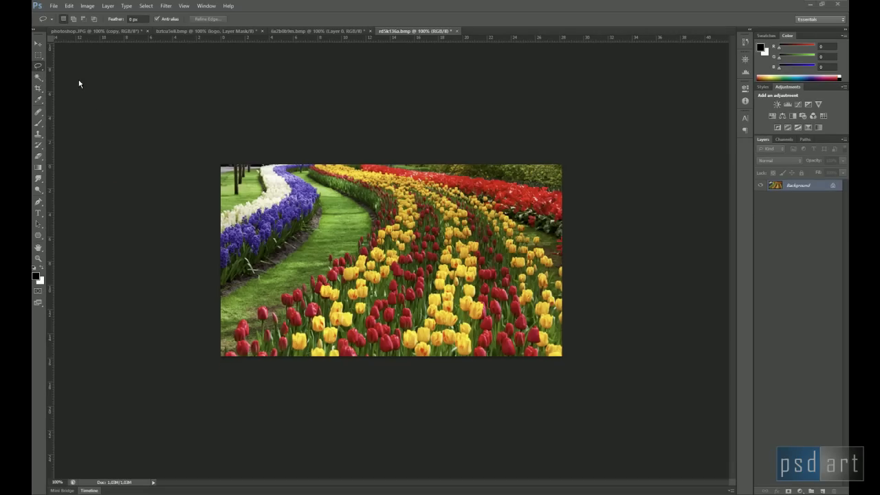
{"action": "left_click", "coordinate": [50, 66]}
{"action": "right_click", "coordinate": [41, 70]}
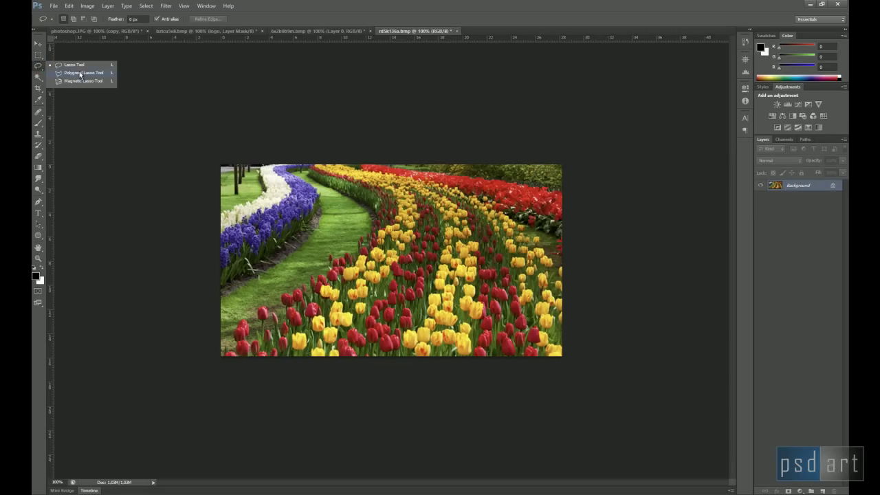
{"action": "left_click", "coordinate": [82, 73]}
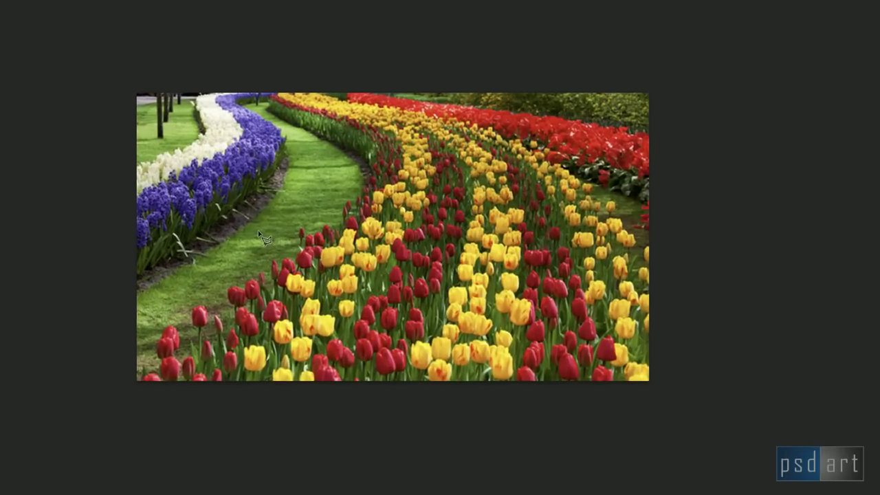
Place polygon corners around grass path, tulips and hyacinth border, closing the selection.
{"action": "left_click", "coordinate": [289, 246]}
{"action": "left_click", "coordinate": [402, 143]}
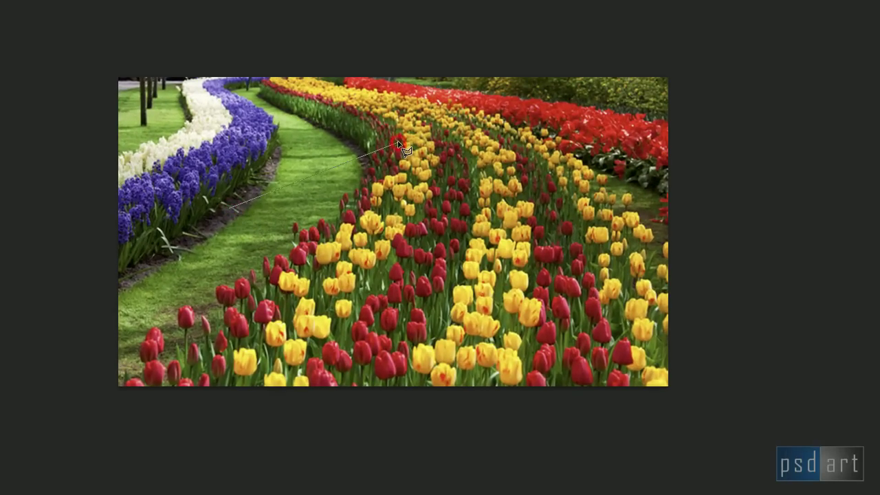
{"action": "left_click", "coordinate": [570, 206]}
{"action": "left_click", "coordinate": [543, 258]}
{"action": "left_click", "coordinate": [356, 259]}
{"action": "left_click", "coordinate": [260, 303]}
{"action": "left_click", "coordinate": [206, 218]}
{"action": "left_click", "coordinate": [175, 103]}
{"action": "left_click", "coordinate": [219, 145]}
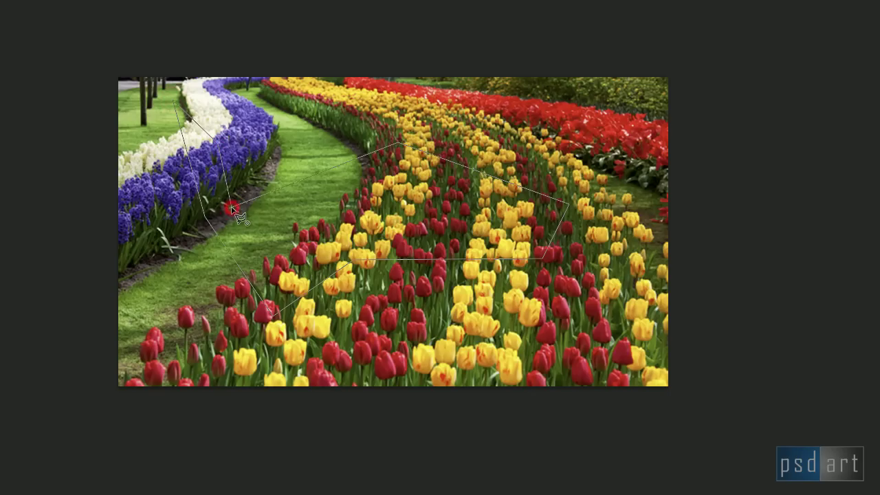
{"action": "left_click", "coordinate": [229, 207]}
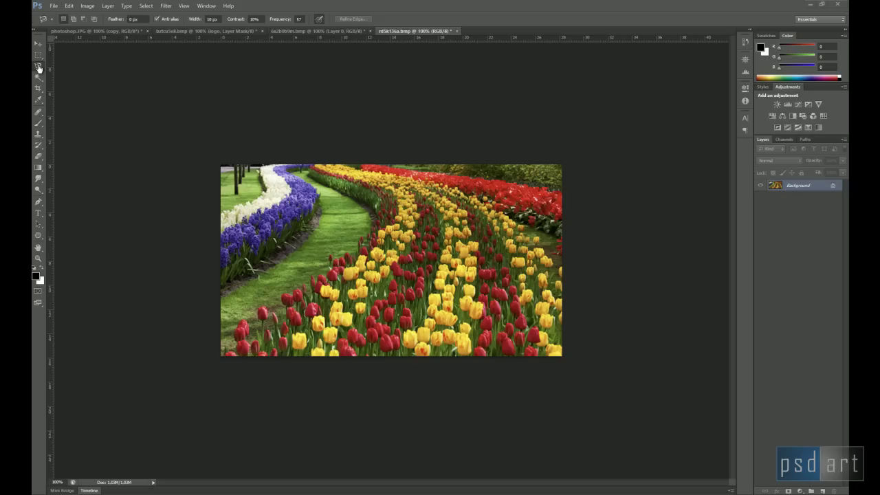
{"action": "left_click", "coordinate": [38, 66]}
Use the Magnetic Lasso to anchor an outline along the grass edge beside the hyacinths.
{"action": "left_click", "coordinate": [70, 83]}
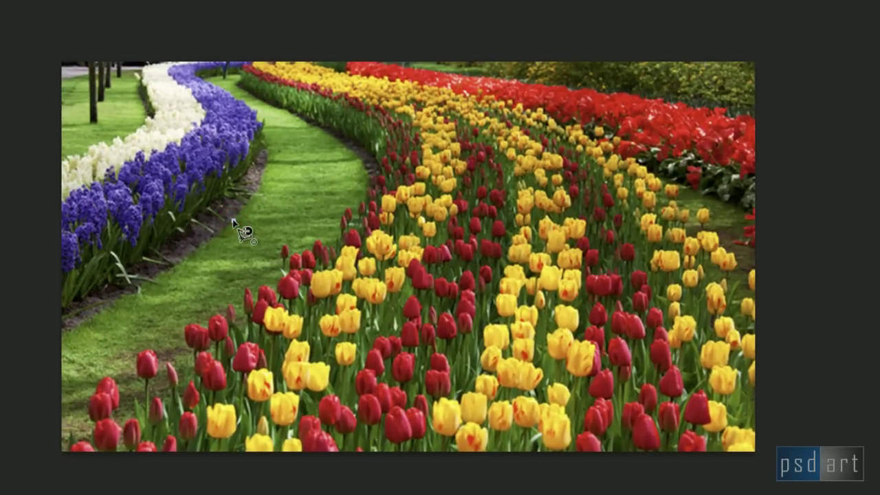
{"action": "left_click", "coordinate": [233, 220]}
{"action": "left_click", "coordinate": [72, 356]}
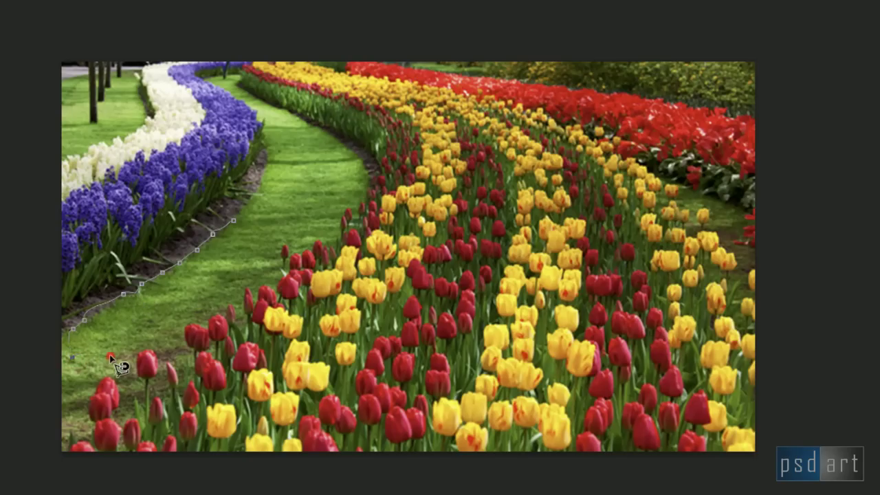
{"action": "left_click", "coordinate": [240, 258]}
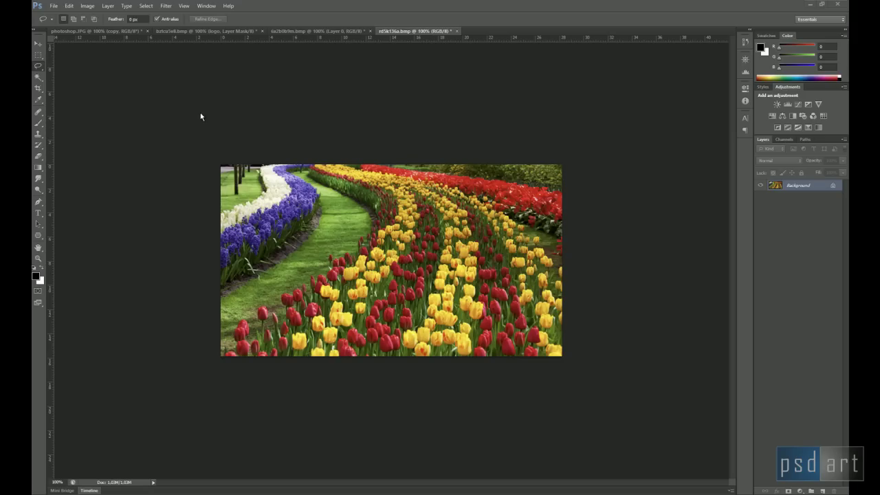
Draw a rectangular selection over the tulips and choose Select > Transform Selection.
{"action": "left_click", "coordinate": [39, 55]}
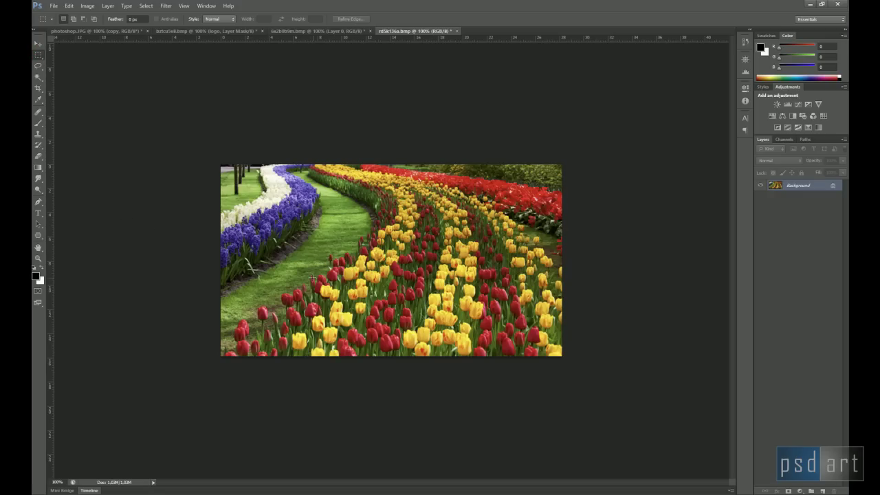
{"action": "left_click_drag", "start_coordinate": [292, 225], "coordinate": [457, 292]}
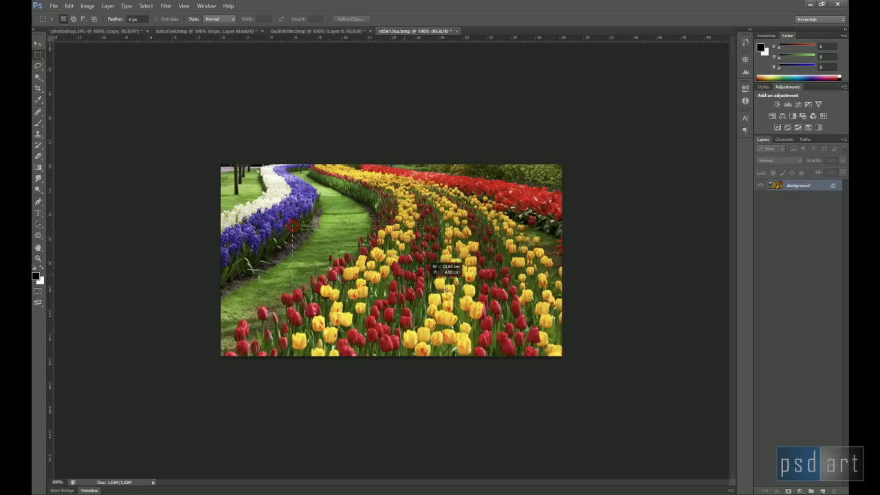
{"action": "left_click", "coordinate": [148, 5]}
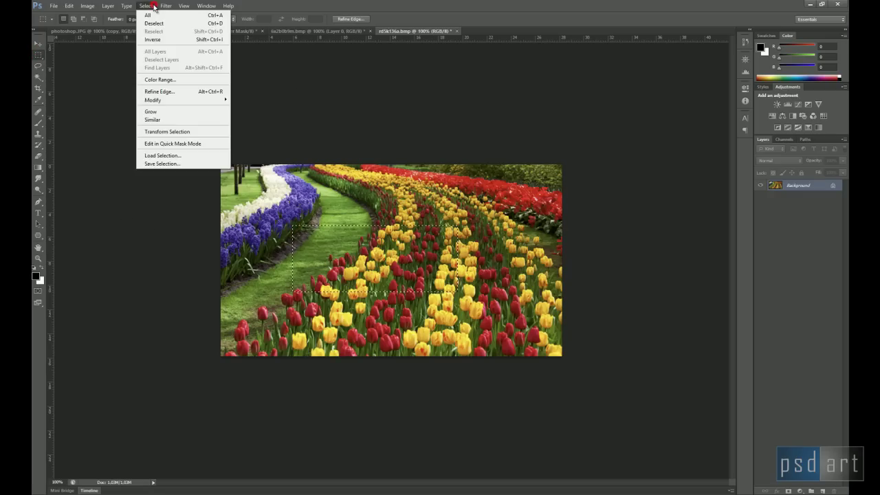
{"action": "left_click", "coordinate": [178, 130]}
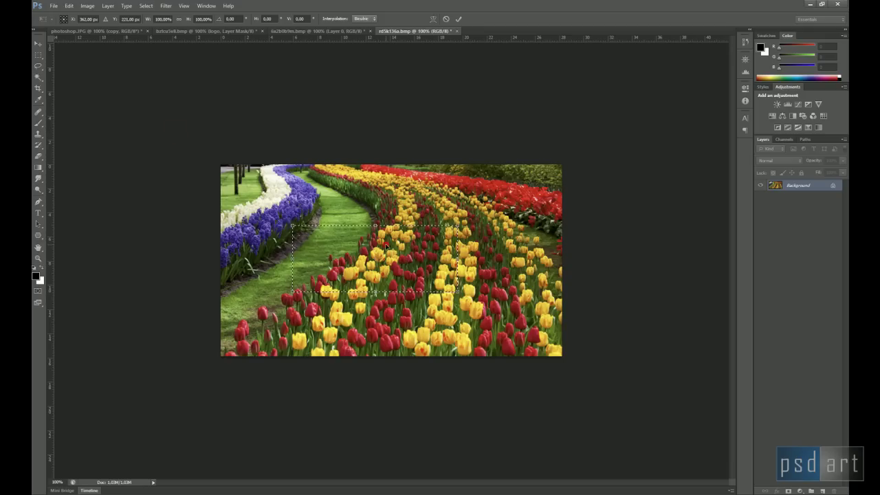
Move the selection outline up-left, rotate it slightly, and stretch it wider to the right.
{"action": "left_click_drag", "start_coordinate": [363, 256], "coordinate": [339, 241]}
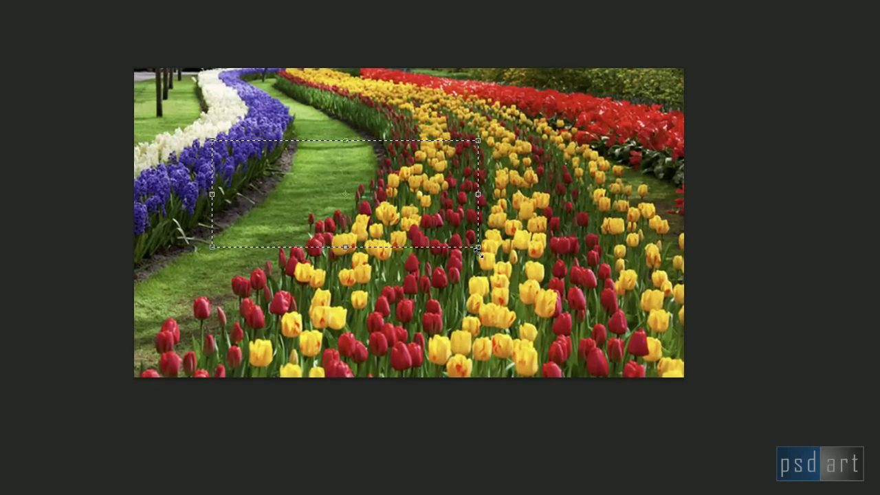
{"action": "left_click_drag", "start_coordinate": [473, 249], "coordinate": [550, 255]}
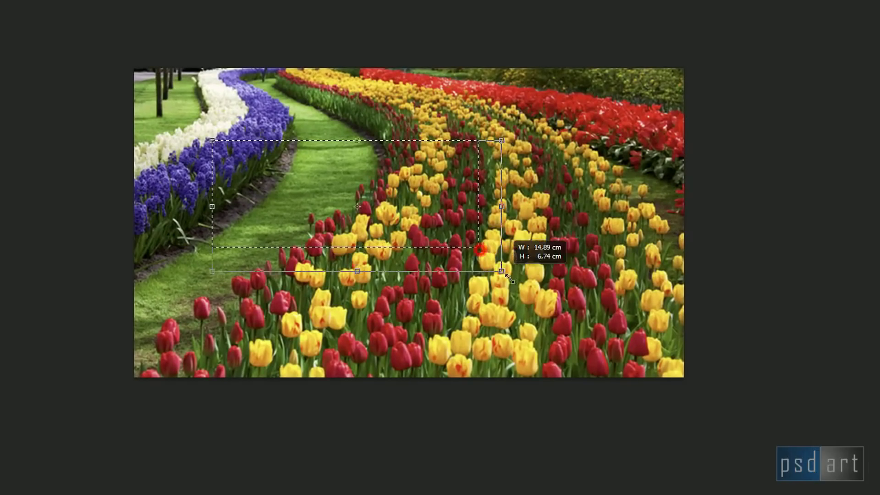
{"action": "left_click_drag", "start_coordinate": [507, 174], "coordinate": [550, 167]}
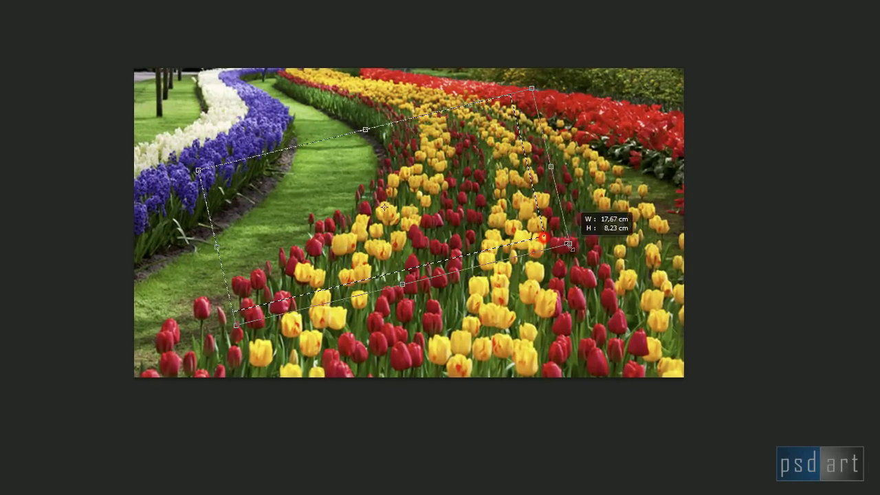
Apply Perspective and Distort to the outline's corners, commit it, and bring up cSneaoa5.bmp.
{"action": "right_click", "coordinate": [497, 177]}
{"action": "left_click", "coordinate": [538, 267]}
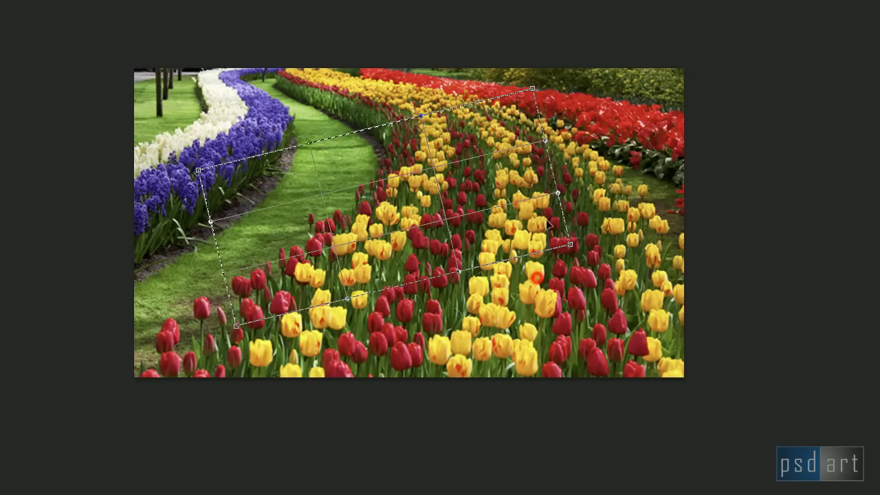
{"action": "left_click_drag", "start_coordinate": [568, 244], "coordinate": [550, 255]}
{"action": "right_click", "coordinate": [503, 191]}
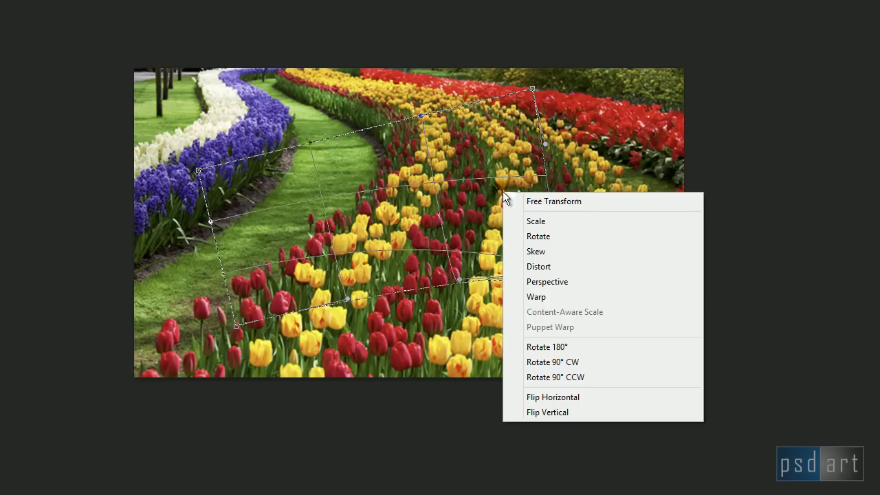
{"action": "left_click", "coordinate": [541, 268]}
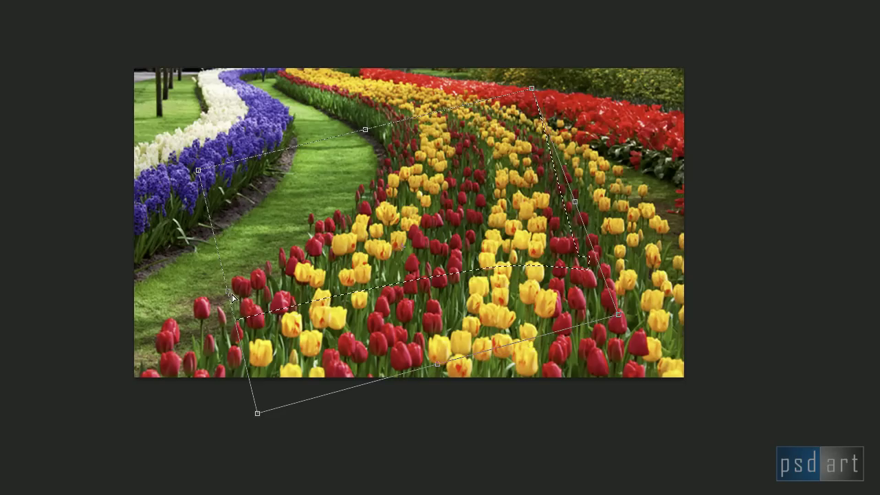
{"action": "left_click_drag", "start_coordinate": [197, 173], "coordinate": [180, 135]}
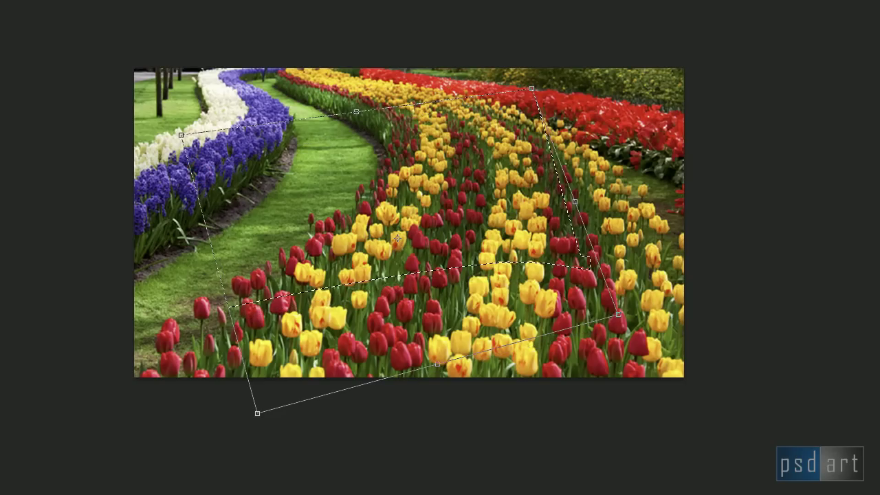
{"action": "key", "text": "Return"}
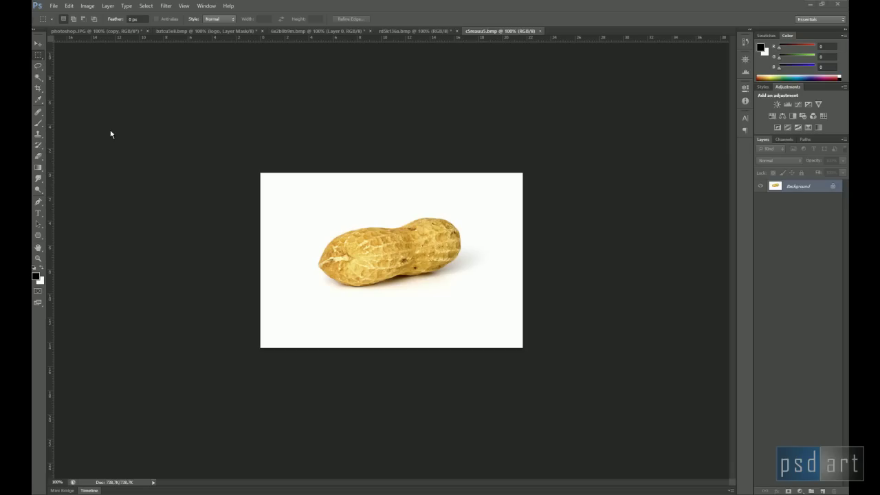
{"action": "left_click", "coordinate": [111, 134]}
Enter Quick Mask mode and brush the mask over the entire peanut shell.
{"action": "left_click", "coordinate": [38, 295]}
{"action": "left_click", "coordinate": [11, 48]}
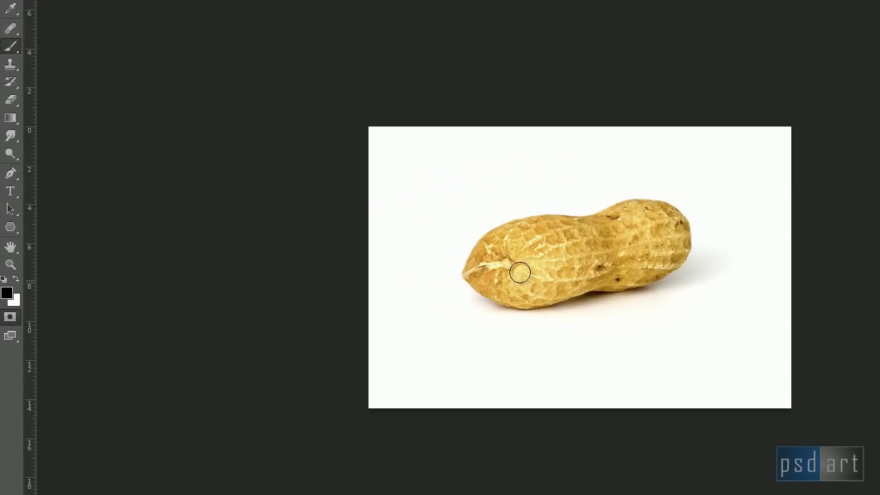
{"action": "left_click", "coordinate": [512, 248]}
{"action": "mouse_move", "coordinate": [498, 259]}
{"action": "left_mouse_down"}
{"action": "mouse_move", "coordinate": [545, 258]}
{"action": "mouse_move", "coordinate": [608, 222]}
{"action": "mouse_move", "coordinate": [683, 229]}
{"action": "mouse_move", "coordinate": [558, 300]}
{"action": "mouse_move", "coordinate": [515, 301]}
{"action": "mouse_move", "coordinate": [470, 269]}
{"action": "mouse_move", "coordinate": [491, 236]}
{"action": "mouse_move", "coordinate": [579, 216]}
{"action": "mouse_move", "coordinate": [598, 222]}
{"action": "mouse_move", "coordinate": [516, 250]}
{"action": "mouse_move", "coordinate": [570, 265]}
{"action": "mouse_move", "coordinate": [505, 284]}
{"action": "mouse_move", "coordinate": [643, 260]}
{"action": "mouse_move", "coordinate": [664, 235]}
{"action": "left_mouse_up"}
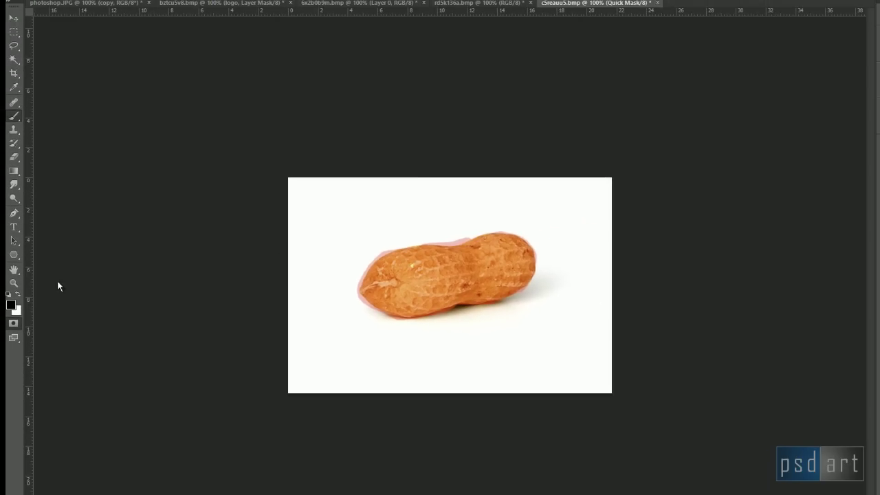
Change the Quick Mask overlay colour to bright green in Quick Mask Options.
{"action": "double_click", "coordinate": [14, 323]}
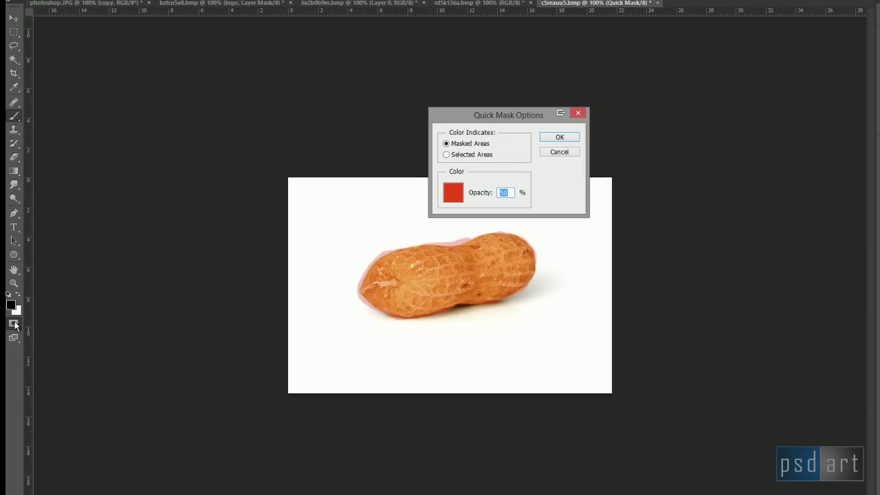
{"action": "left_click_drag", "start_coordinate": [524, 116], "coordinate": [616, 100]}
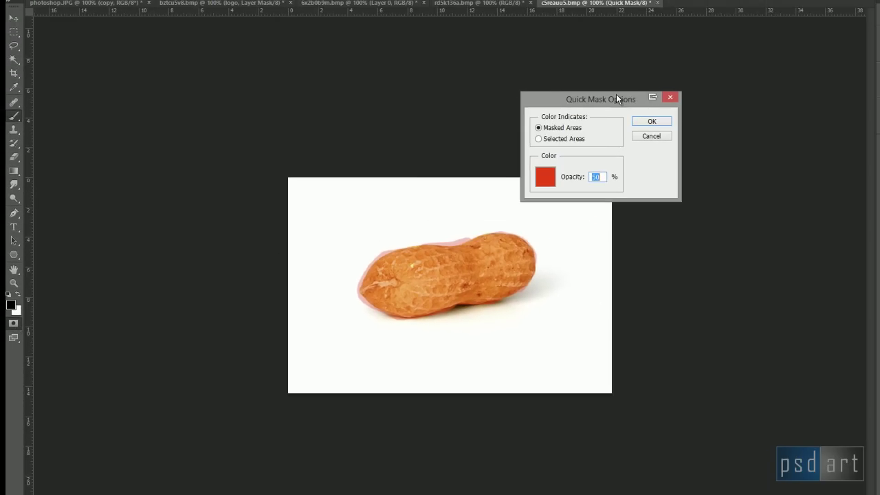
{"action": "left_click", "coordinate": [544, 176]}
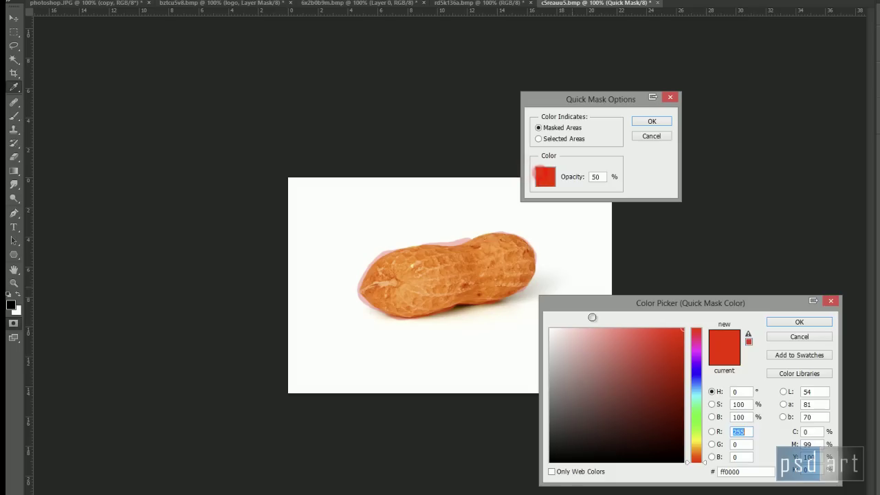
{"action": "left_click", "coordinate": [632, 354]}
{"action": "left_click_drag", "start_coordinate": [692, 408], "coordinate": [694, 416]}
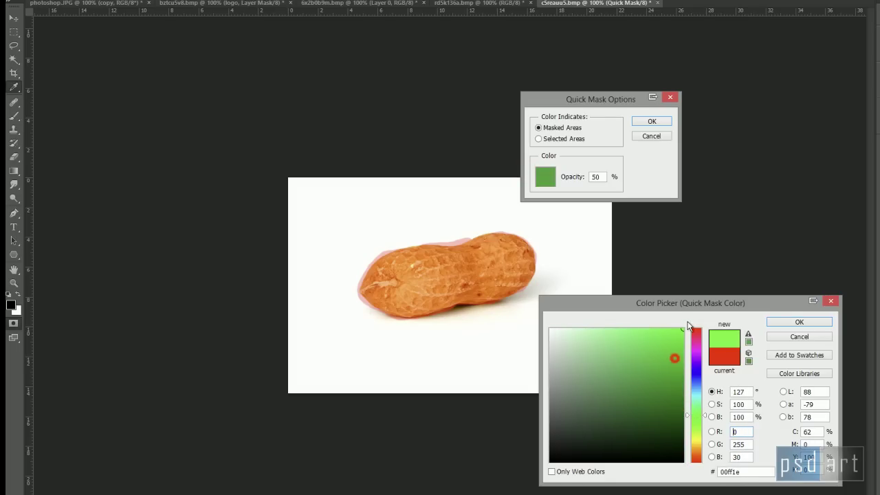
{"action": "left_click", "coordinate": [799, 321]}
{"action": "left_click", "coordinate": [571, 119]}
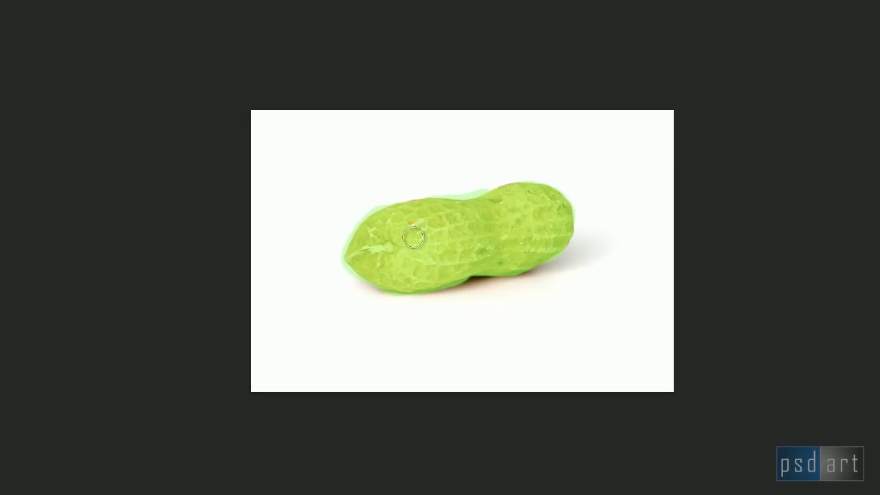
Switch to the photoshop.JPG CS6 splash image.
{"action": "left_click", "coordinate": [439, 261]}
{"action": "left_click", "coordinate": [407, 227]}
{"action": "left_click", "coordinate": [437, 220]}
{"action": "left_click", "coordinate": [419, 211]}
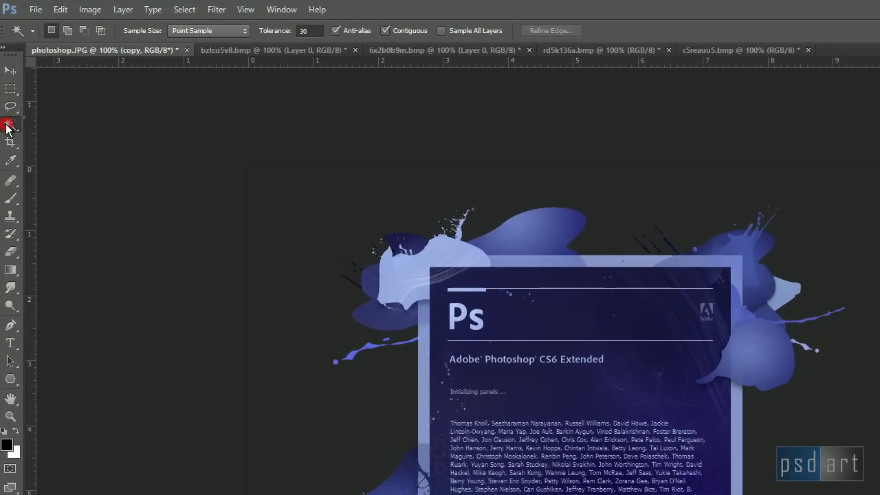
{"action": "right_click", "coordinate": [9, 123]}
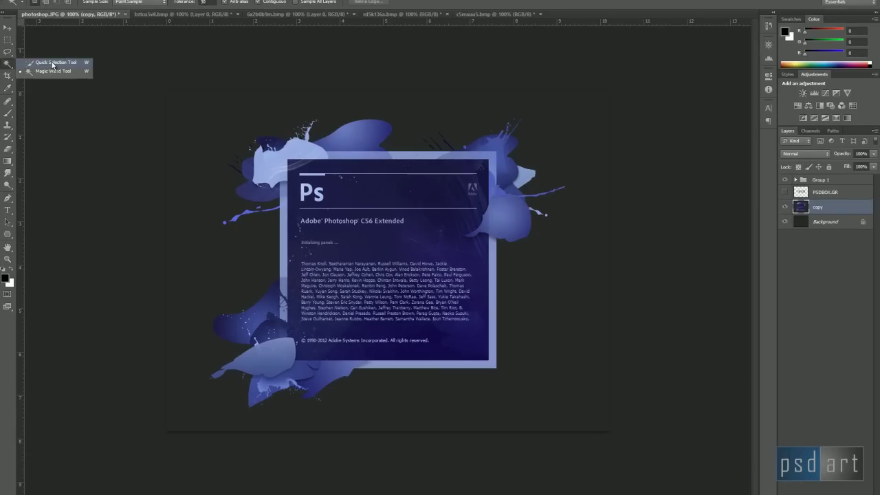
{"action": "left_click", "coordinate": [76, 122]}
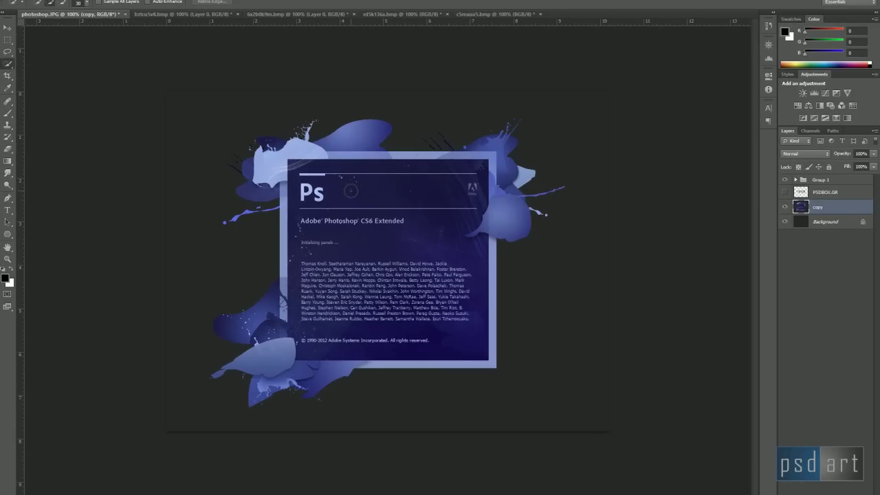
{"action": "left_click", "coordinate": [351, 191]}
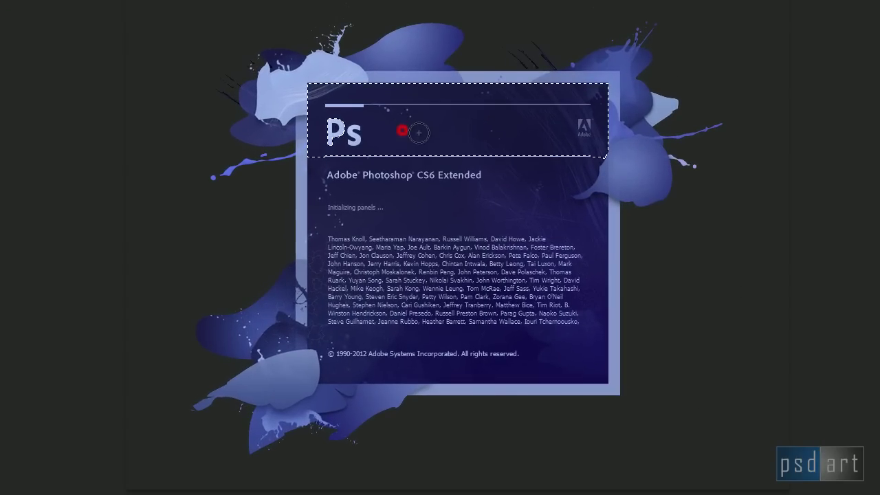
{"action": "mouse_move", "coordinate": [421, 133]}
{"action": "left_mouse_down"}
{"action": "mouse_move", "coordinate": [421, 165]}
{"action": "mouse_move", "coordinate": [472, 166]}
{"action": "left_mouse_up"}
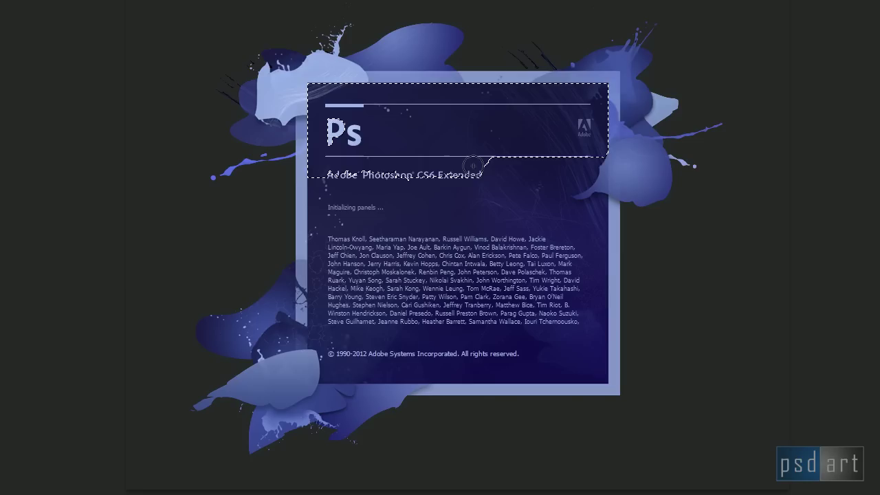
{"action": "left_click_drag", "start_coordinate": [473, 166], "coordinate": [524, 174]}
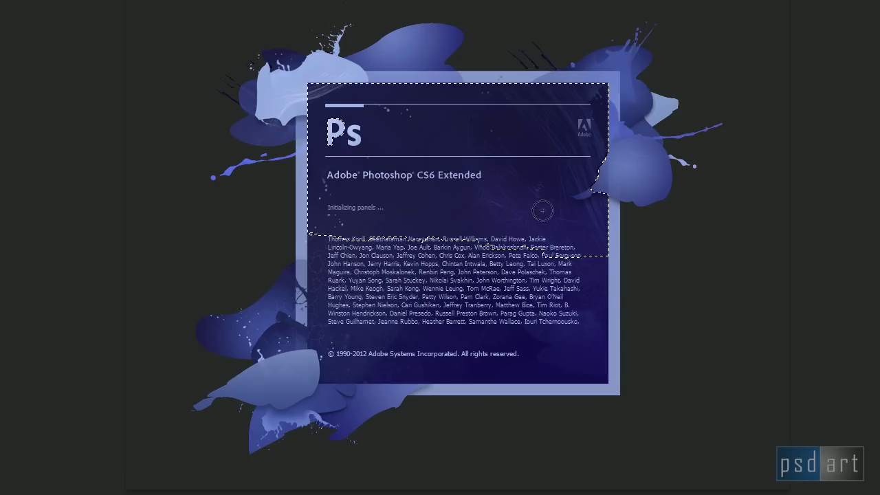
{"action": "key", "text": "ctrl+d"}
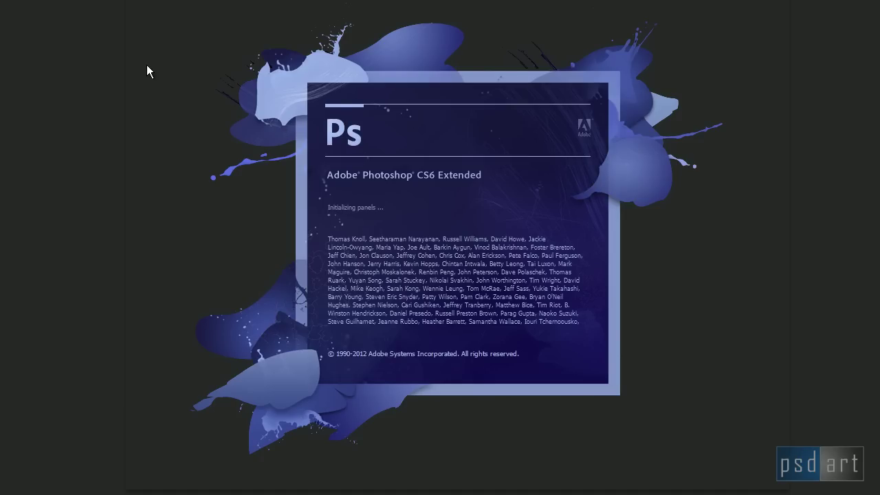
{"action": "left_click", "coordinate": [283, 89]}
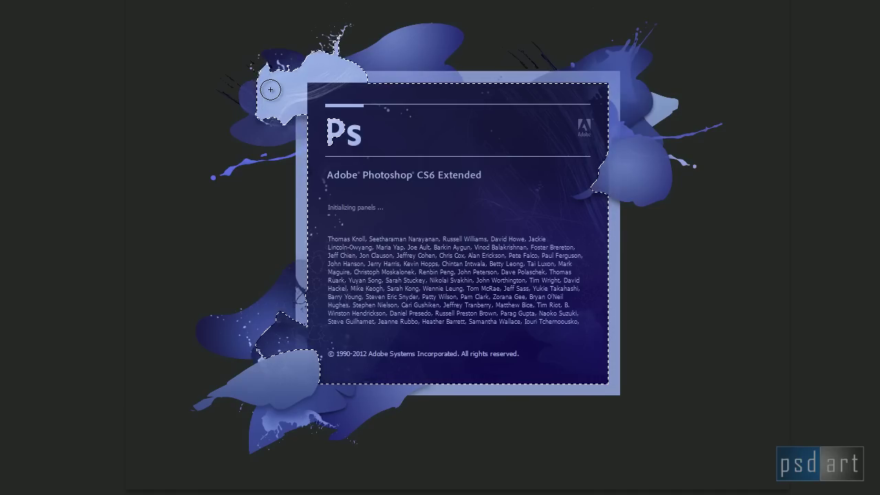
{"action": "left_click", "coordinate": [405, 43]}
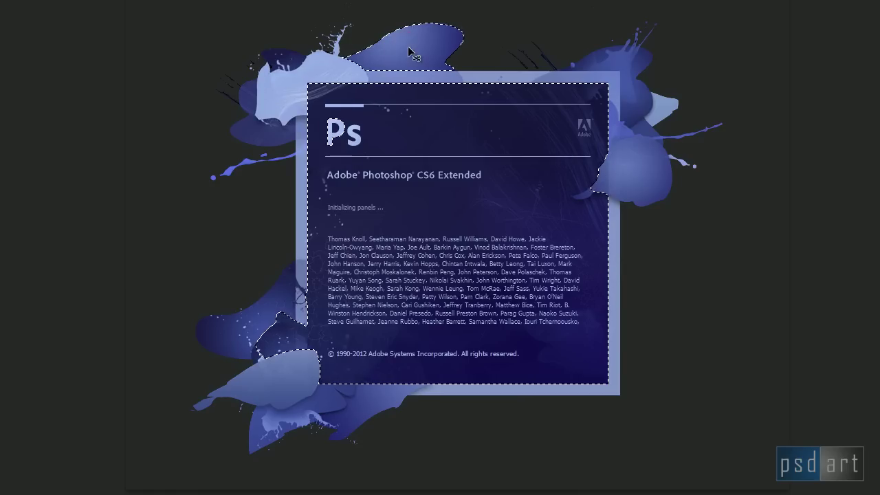
{"action": "key", "text": "ctrl+z"}
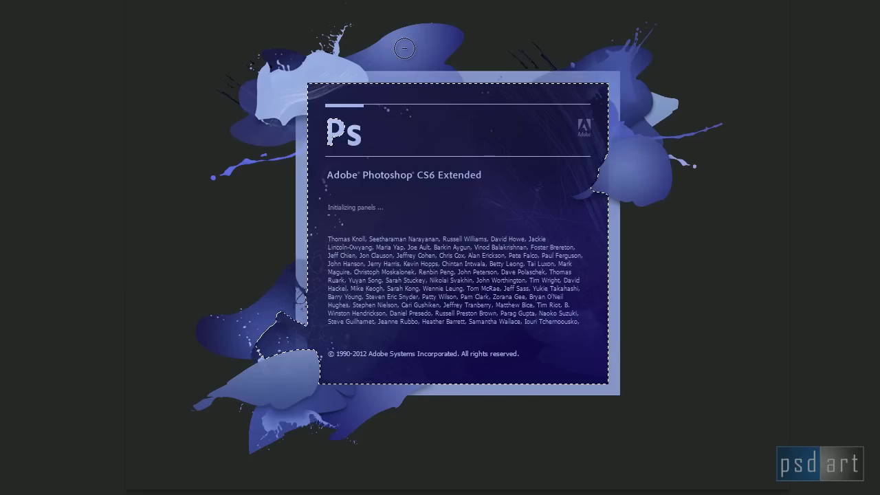
{"action": "left_click", "coordinate": [403, 53]}
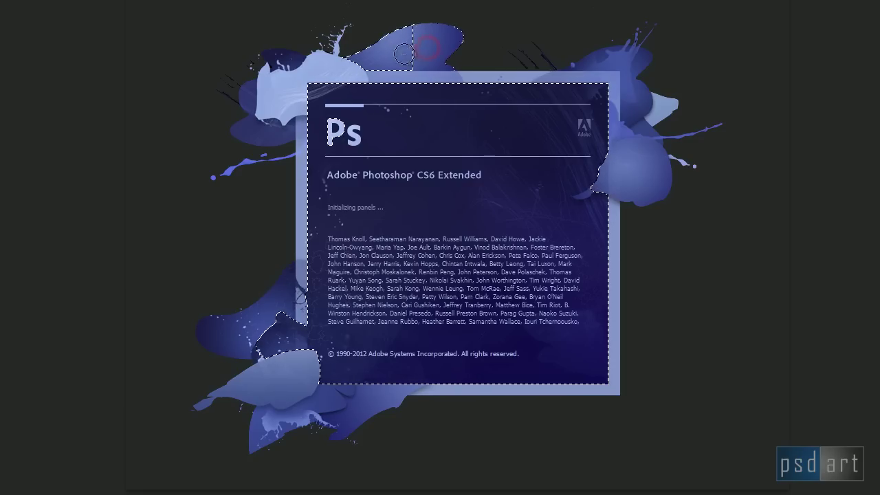
{"action": "left_click", "coordinate": [398, 42]}
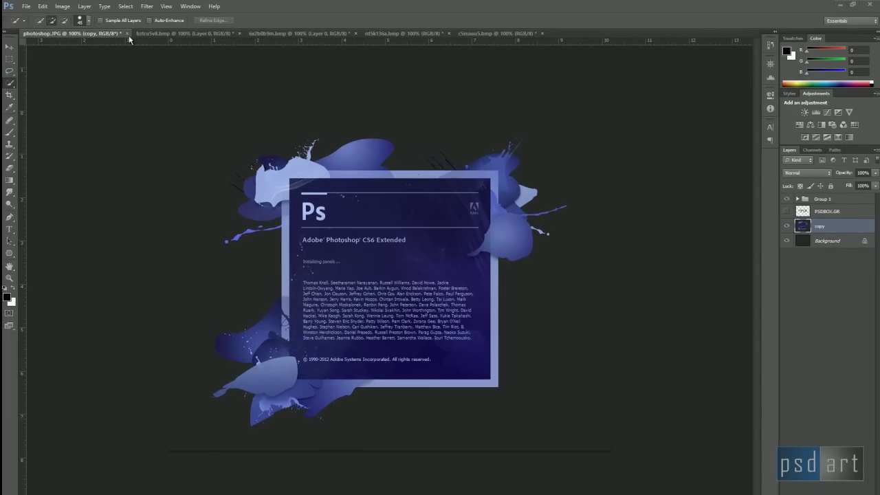
Restore the previous selection with Select > Reselect, then clear it with Ctrl+D.
{"action": "left_click", "coordinate": [125, 6]}
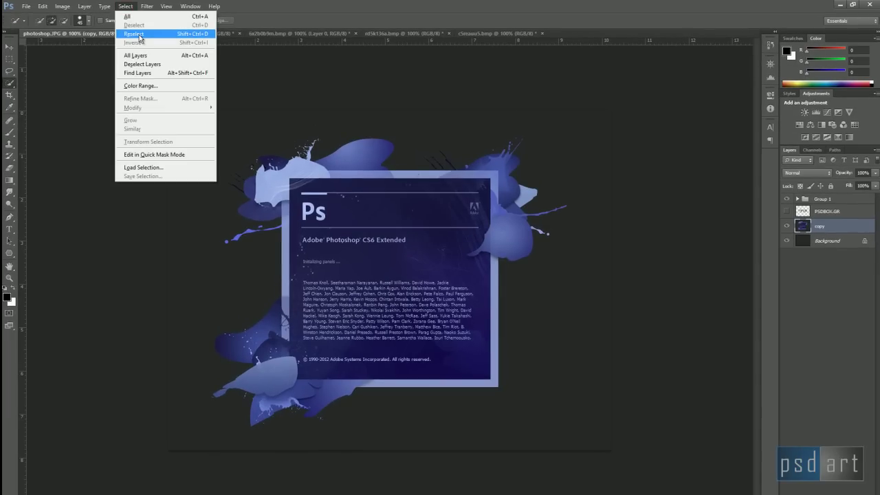
{"action": "left_click", "coordinate": [138, 35]}
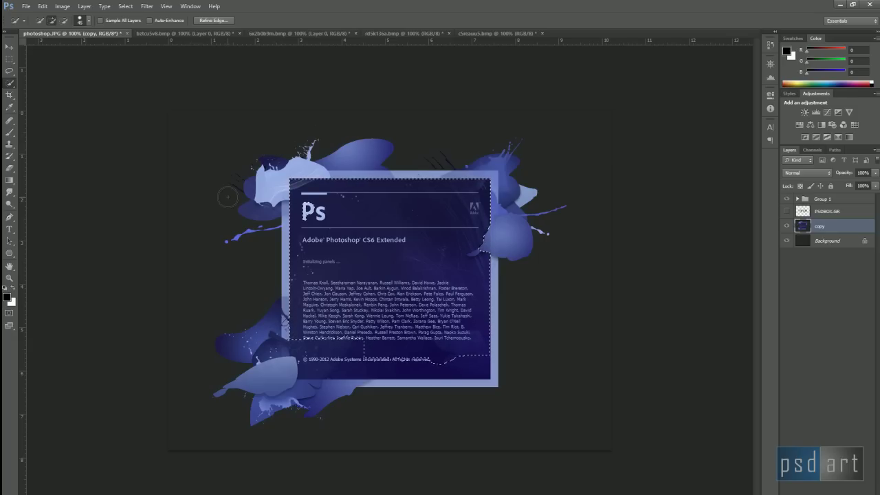
{"action": "key", "text": "ctrl+d"}
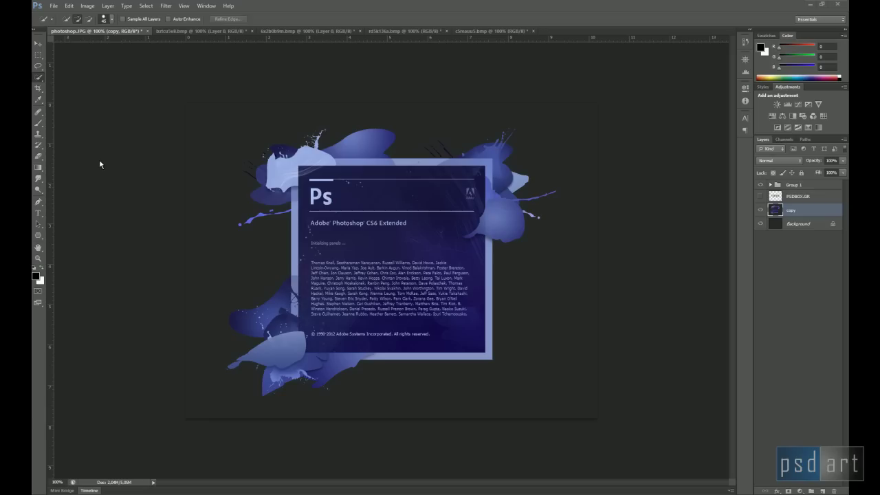
Draw a rectangular marquee framing the CS6 Extended title and upper credit lines.
{"action": "left_click", "coordinate": [38, 55]}
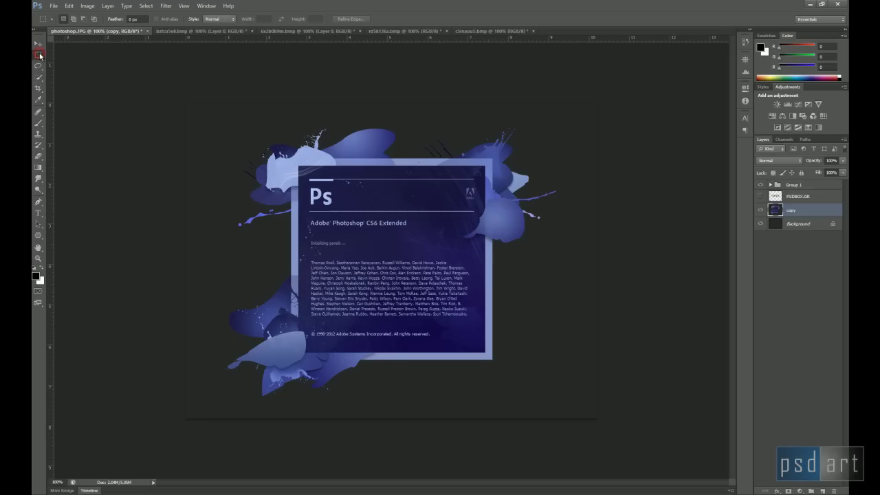
{"action": "left_click_drag", "start_coordinate": [276, 221], "coordinate": [417, 290]}
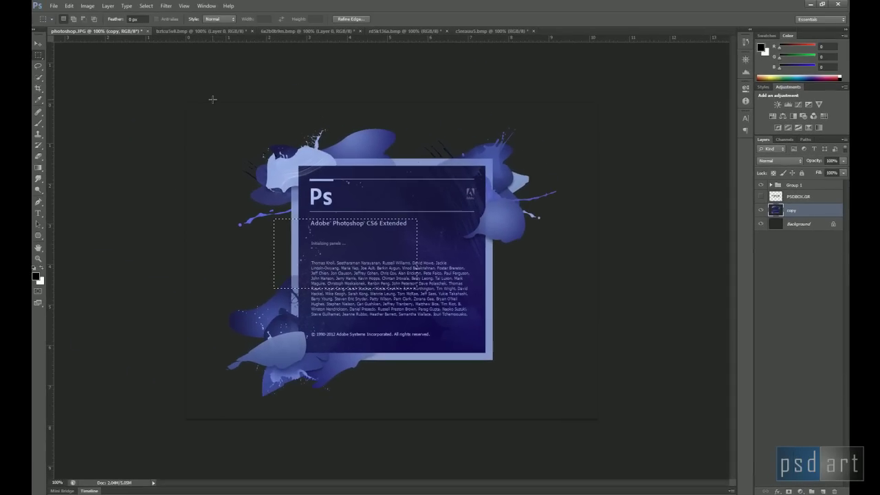
Open Refine Edge, preview On White, and set the edge detection Radius to 4.7 px.
{"action": "left_click", "coordinate": [348, 18]}
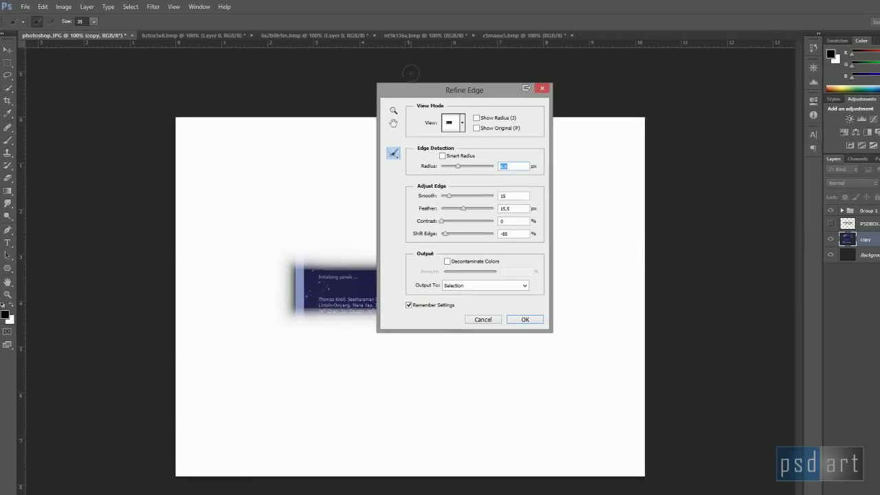
{"action": "mouse_move", "coordinate": [420, 82]}
{"action": "left_mouse_down"}
{"action": "mouse_move", "coordinate": [403, 101]}
{"action": "mouse_move", "coordinate": [506, 65]}
{"action": "left_mouse_up"}
{"action": "left_click", "coordinate": [517, 93]}
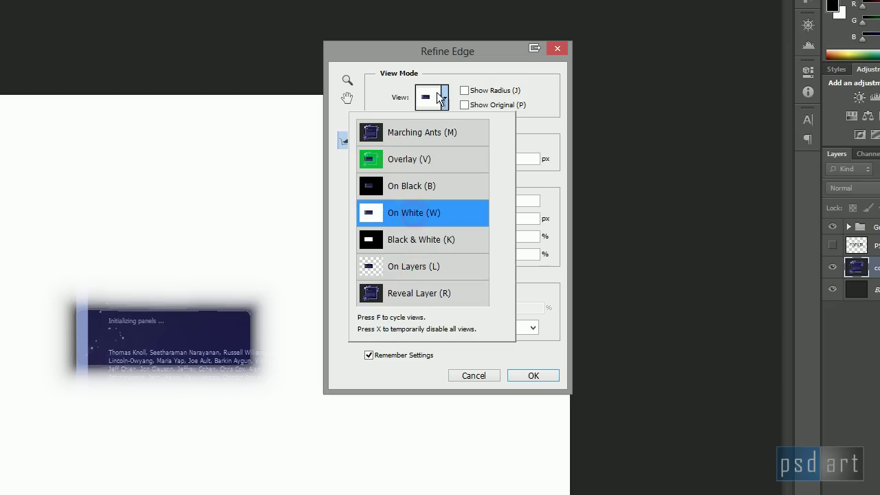
{"action": "left_click", "coordinate": [438, 97]}
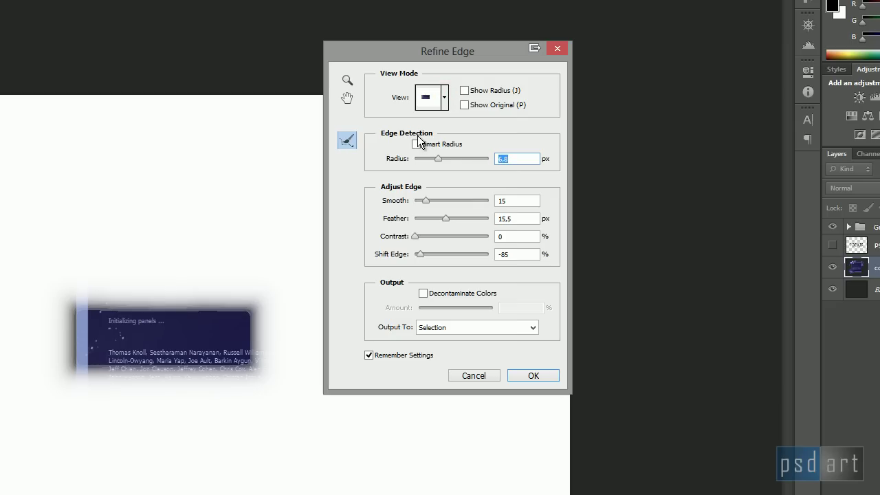
{"action": "mouse_move", "coordinate": [438, 159]}
{"action": "left_mouse_down"}
{"action": "mouse_move", "coordinate": [523, 170]}
{"action": "mouse_move", "coordinate": [428, 159]}
{"action": "left_mouse_up"}
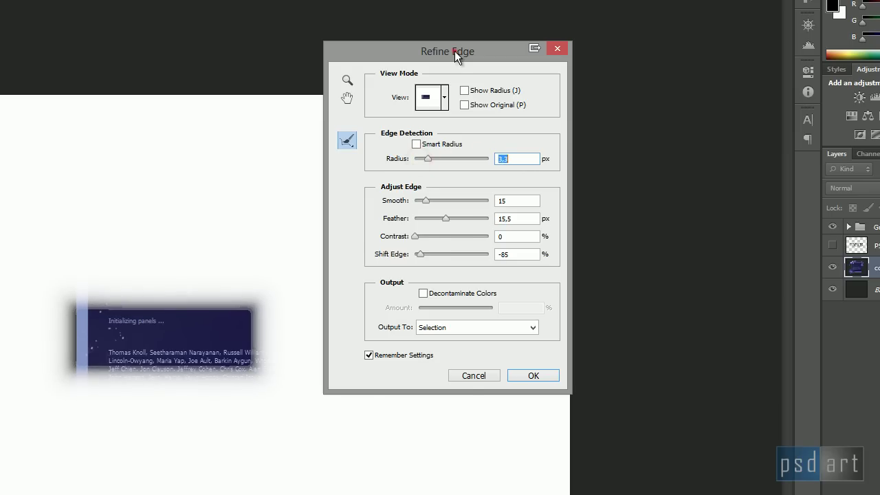
{"action": "left_click_drag", "start_coordinate": [455, 51], "coordinate": [435, 110]}
{"action": "left_click_drag", "start_coordinate": [412, 217], "coordinate": [415, 218]}
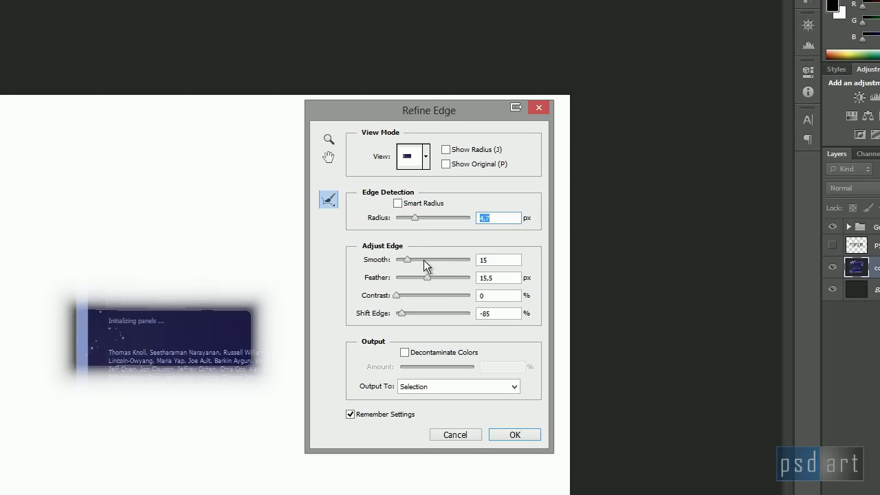
Adjust the edge to Smooth 7, Feather 7.2 px, Contrast 26% and Shift Edge -51%.
{"action": "mouse_move", "coordinate": [405, 258]}
{"action": "left_mouse_down"}
{"action": "mouse_move", "coordinate": [449, 263]}
{"action": "mouse_move", "coordinate": [401, 257]}
{"action": "left_mouse_up"}
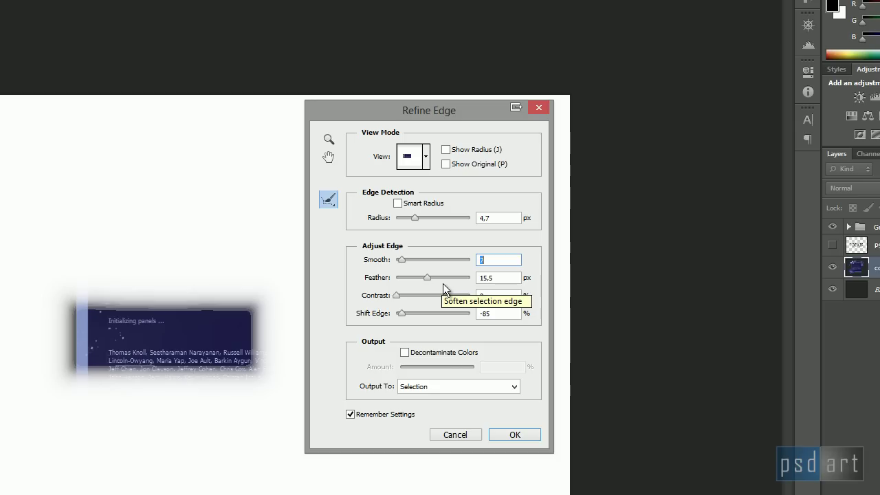
{"action": "mouse_move", "coordinate": [427, 277]}
{"action": "left_mouse_down"}
{"action": "mouse_move", "coordinate": [447, 277]}
{"action": "mouse_move", "coordinate": [420, 274]}
{"action": "left_mouse_up"}
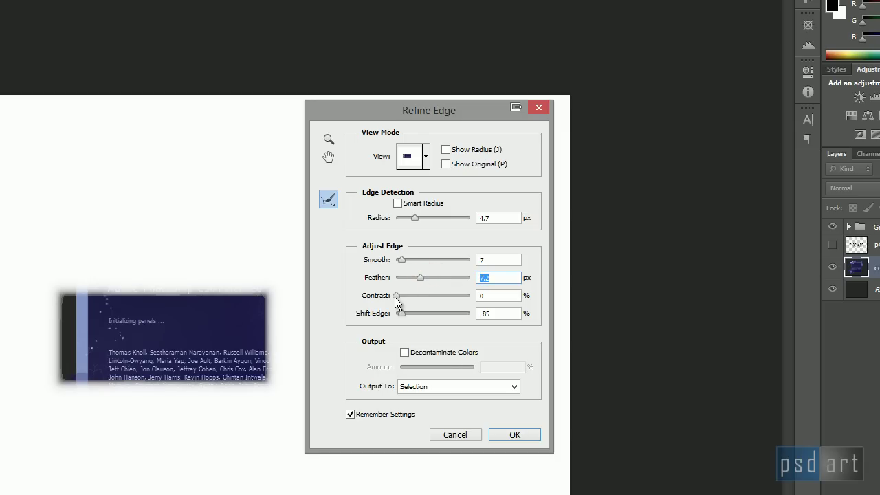
{"action": "left_click_drag", "start_coordinate": [396, 298], "coordinate": [416, 297]}
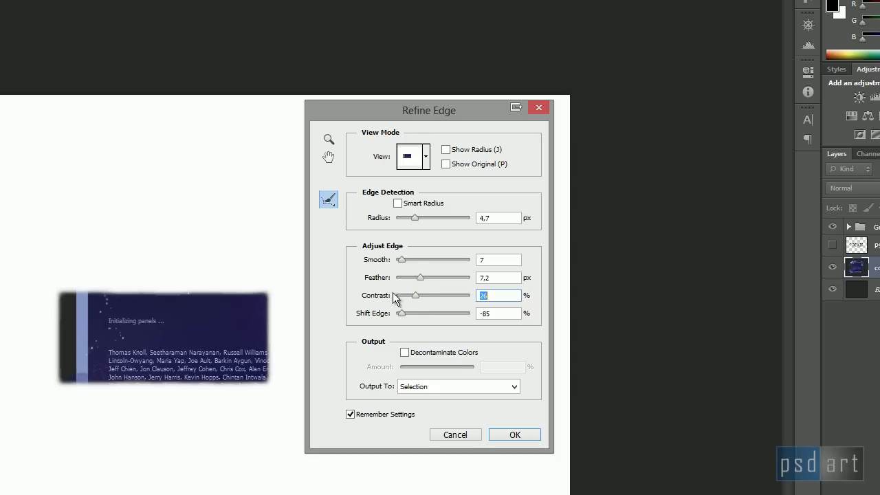
{"action": "mouse_move", "coordinate": [402, 314]}
{"action": "left_mouse_down"}
{"action": "mouse_move", "coordinate": [422, 315]}
{"action": "mouse_move", "coordinate": [414, 312]}
{"action": "left_mouse_up"}
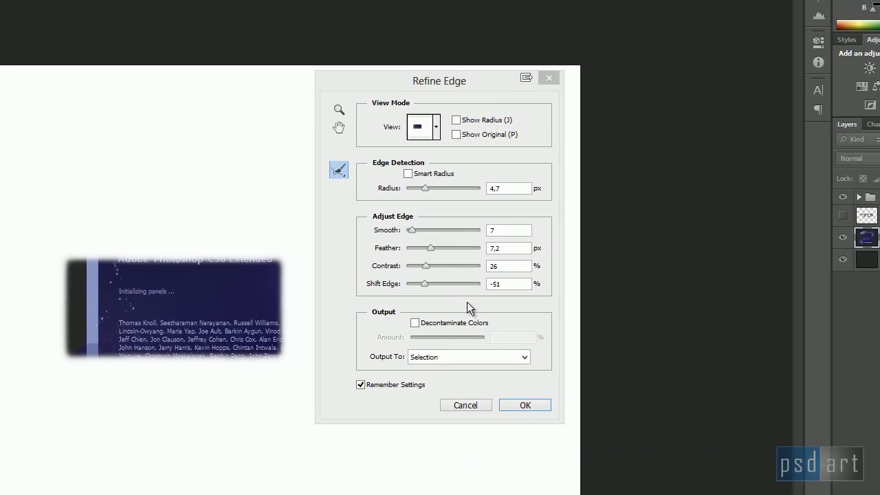
Look through the Output To choices for the refined selection.
{"action": "left_click", "coordinate": [467, 302]}
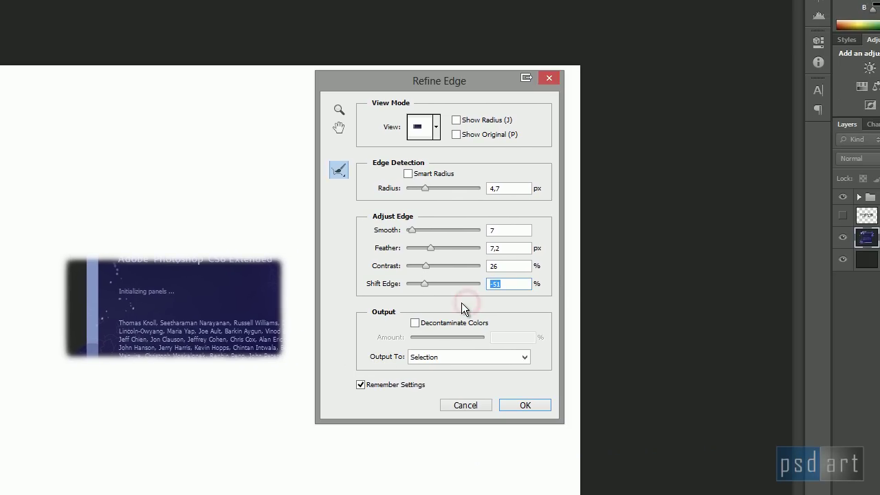
{"action": "left_click", "coordinate": [457, 309]}
{"action": "left_click", "coordinate": [430, 352]}
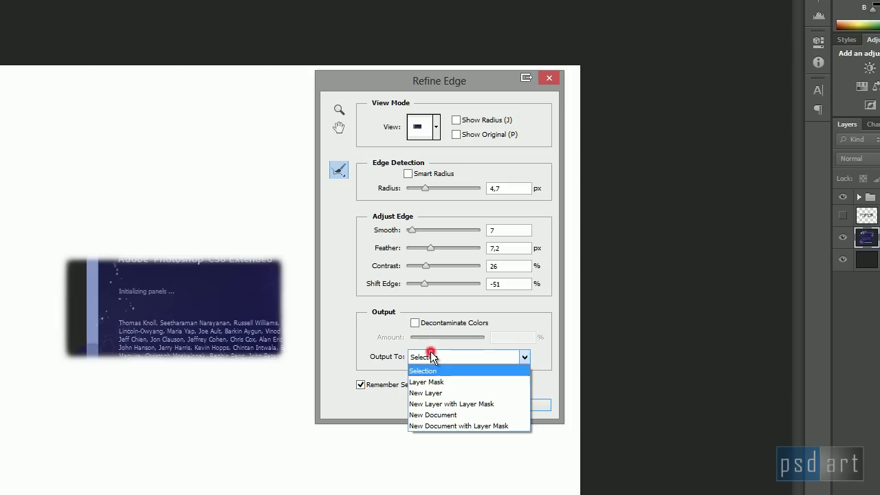